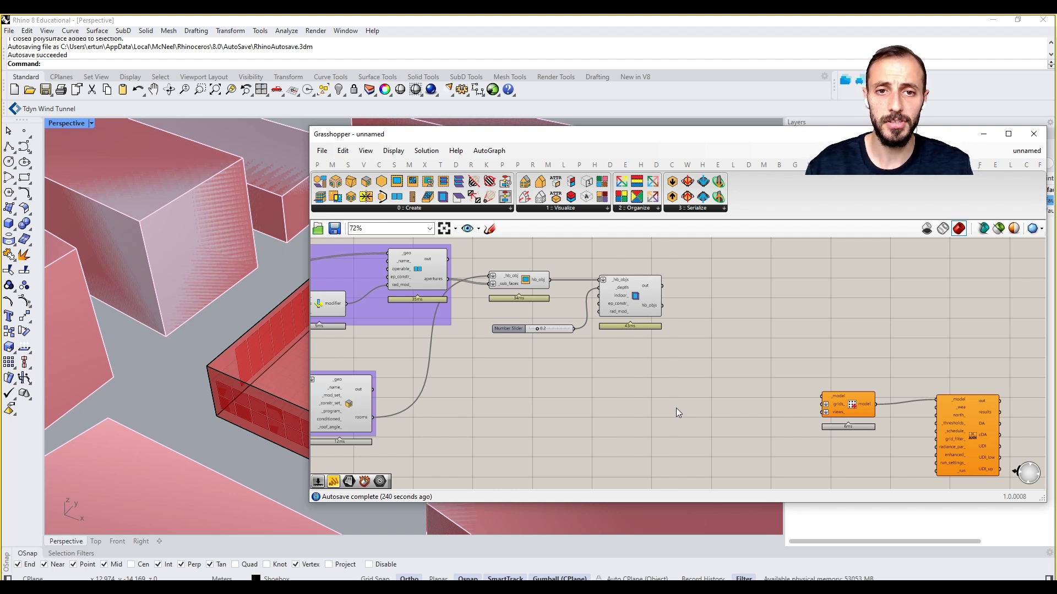
# Place an HB Sensor Grid from Rooms component in the empty canvas area before the assign grids and views component.
pyautogui.scroll(2, 676, 408)
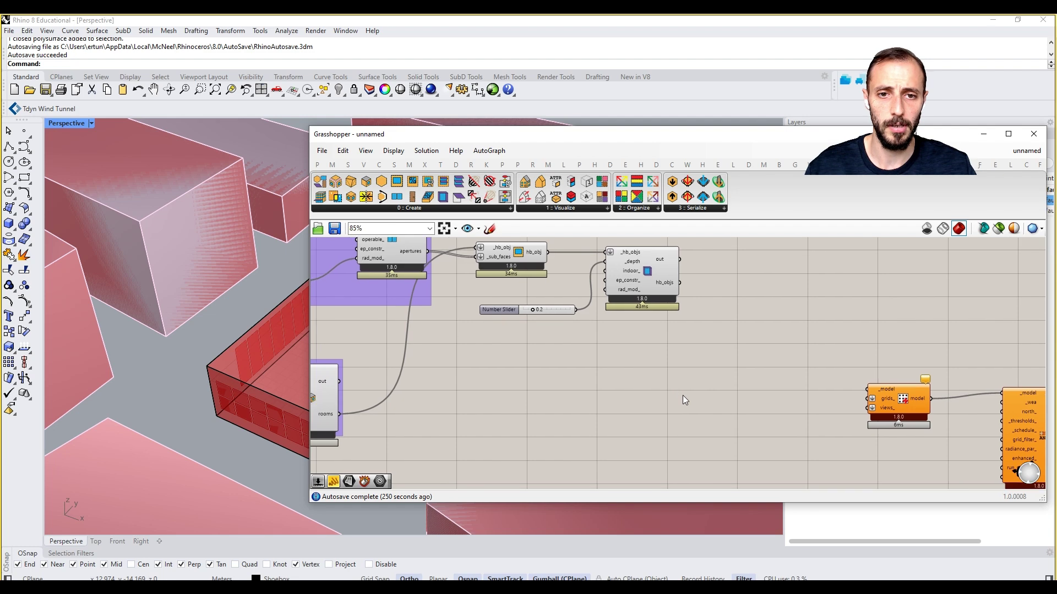
pyautogui.scroll(-3, 684, 400)
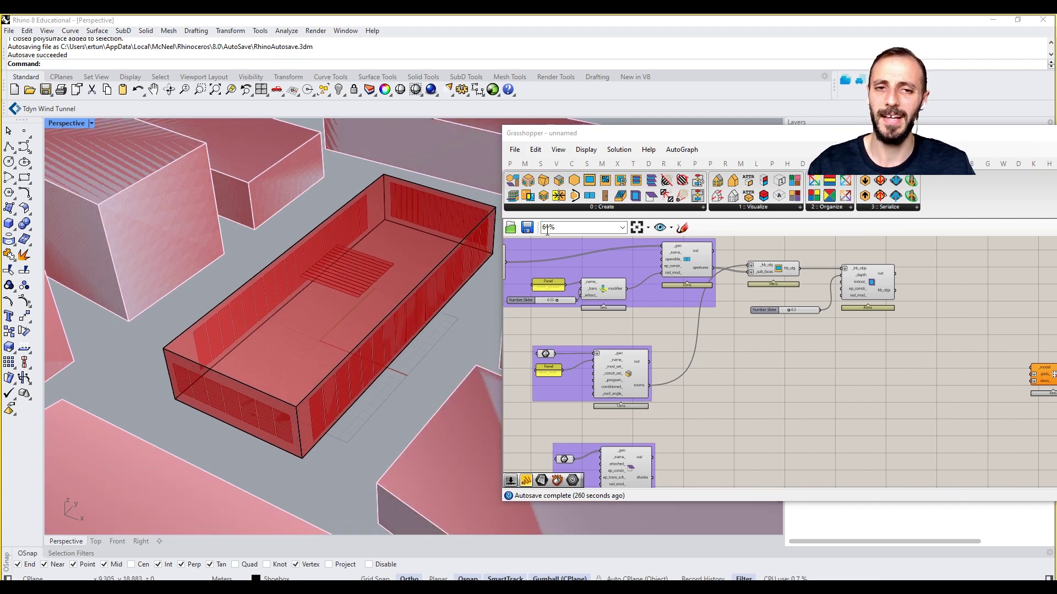
pyautogui.moveTo(611, 136); pyautogui.dragTo(529, 130)
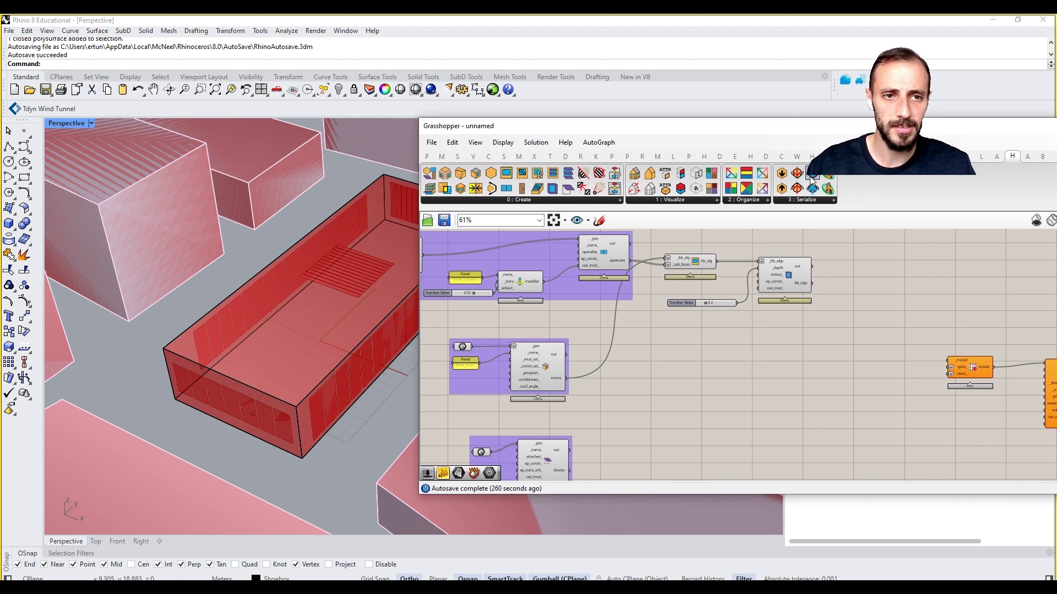
pyautogui.moveTo(821, 124); pyautogui.dragTo(692, 135)
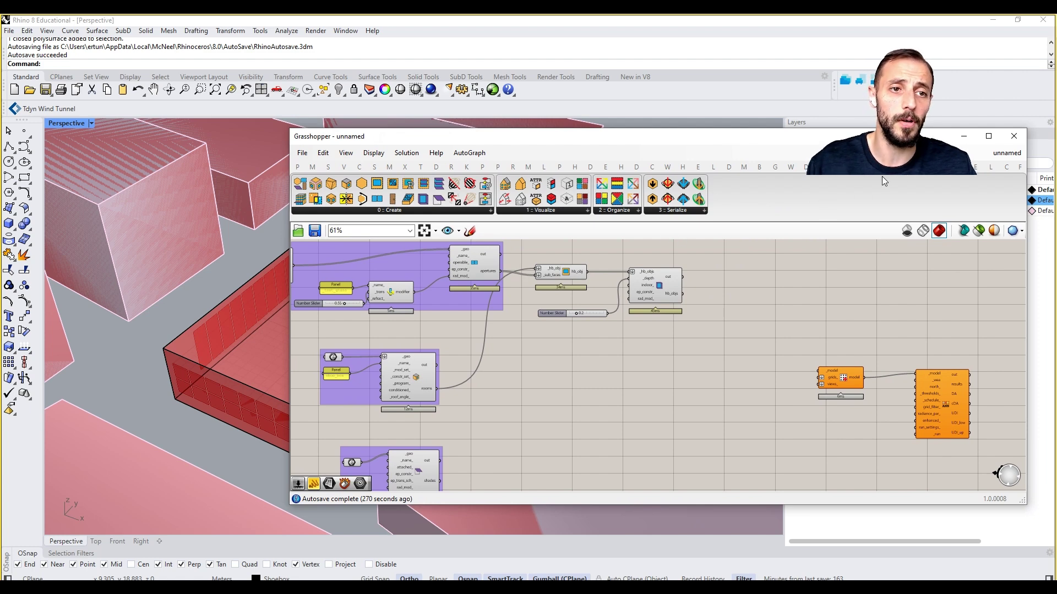
pyautogui.click(512, 166)
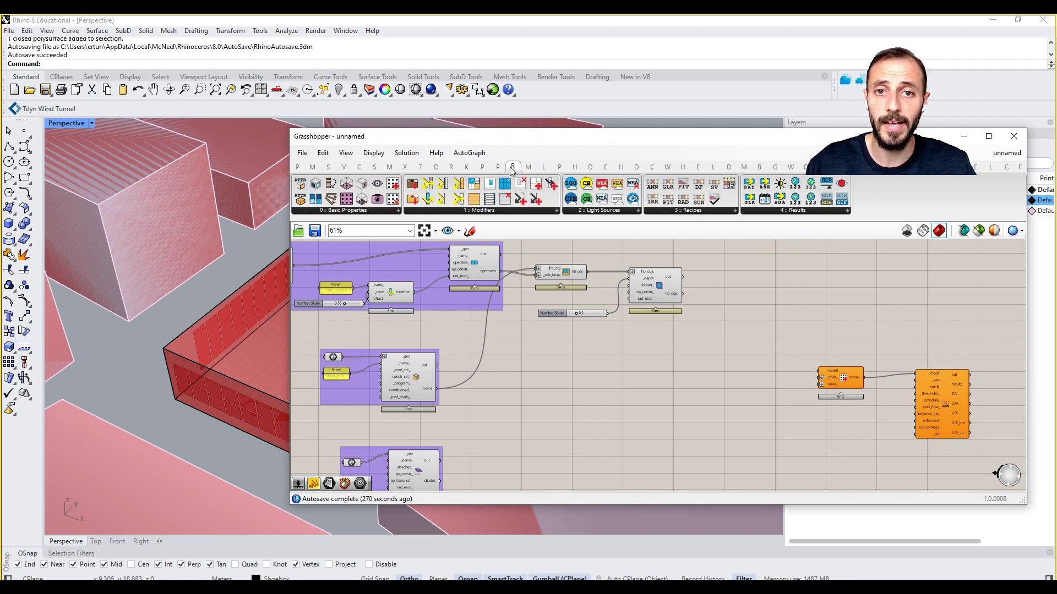
pyautogui.click(378, 210)
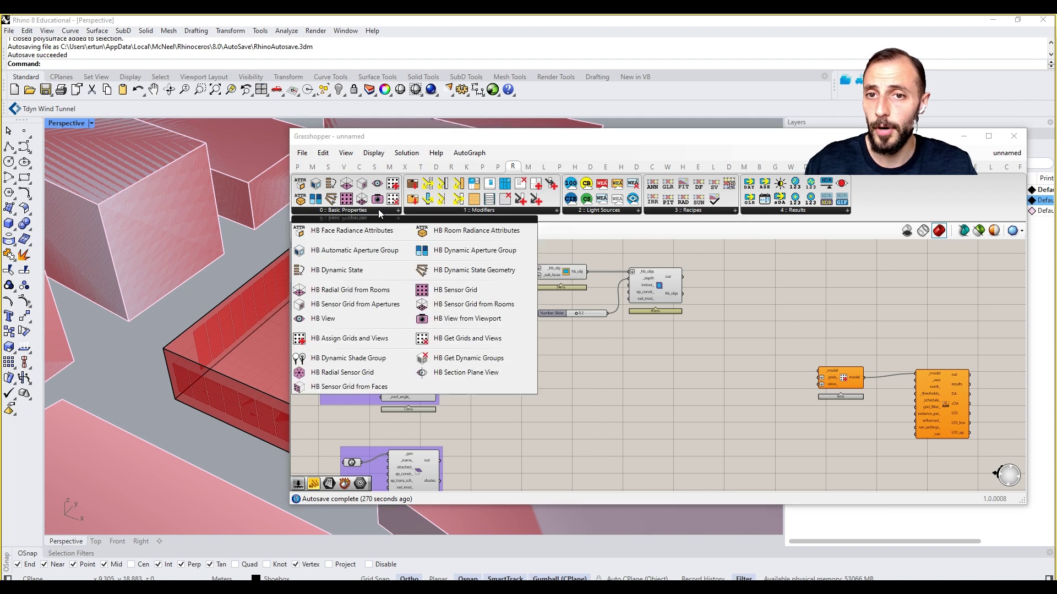
pyautogui.click(462, 305)
pyautogui.click(703, 342)
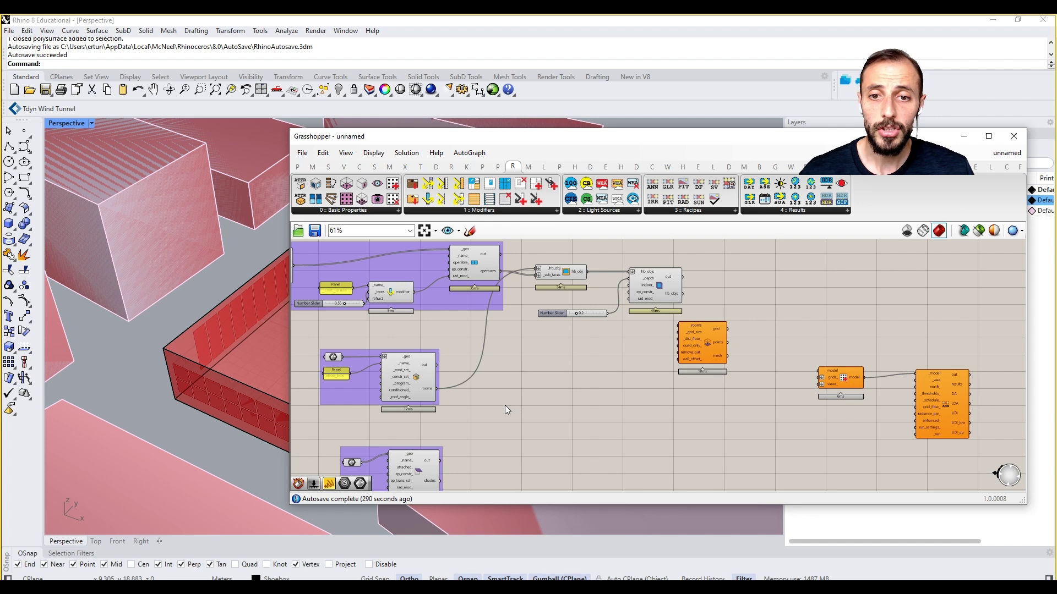
# Connect the room component's rooms output to the sensor grid component's _rooms input and shift the component to make space for inputs.
pyautogui.scroll(1, 440, 391)
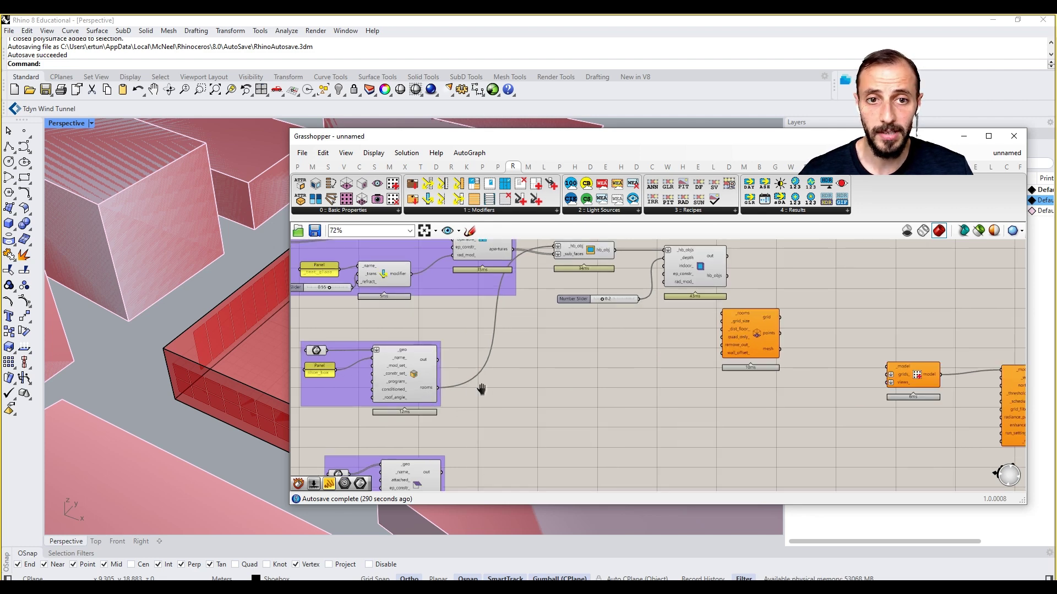
pyautogui.scroll(1, 478, 388)
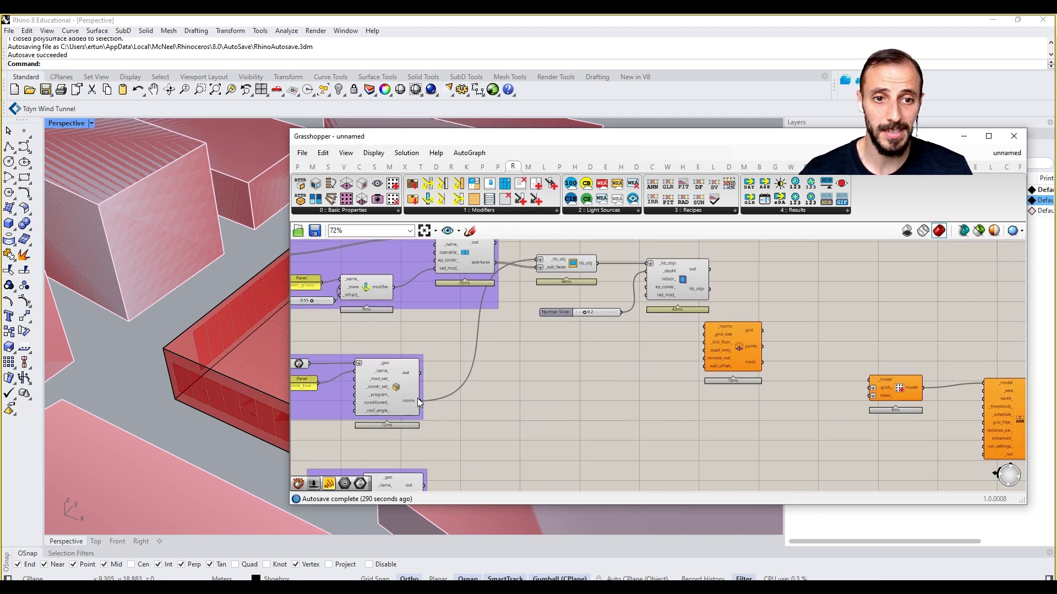
pyautogui.moveTo(420, 400); pyautogui.dragTo(797, 317)
pyautogui.moveTo(715, 313); pyautogui.dragTo(637, 332, button='right')
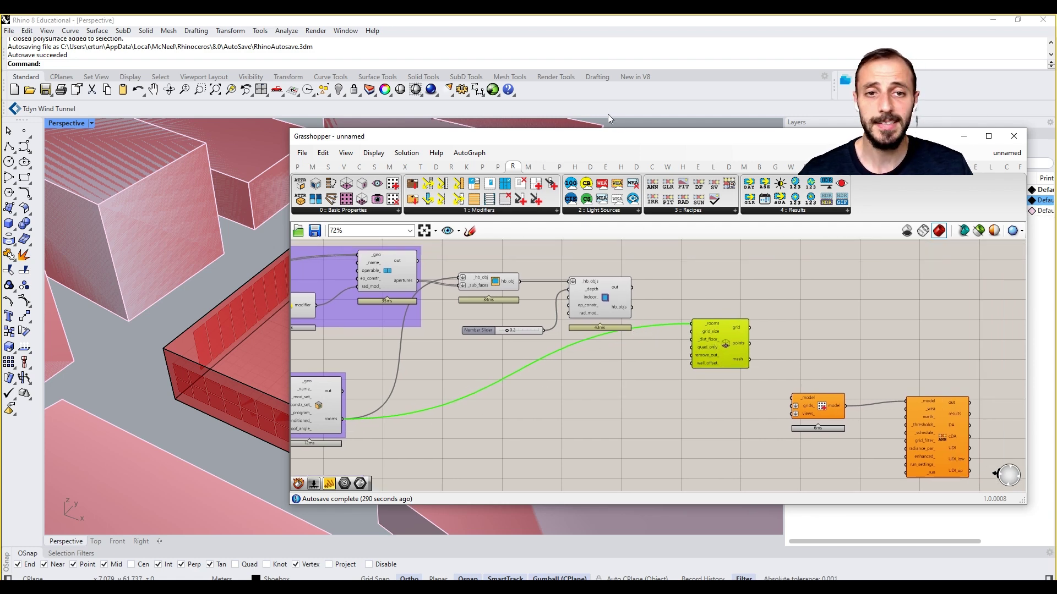
pyautogui.moveTo(603, 142); pyautogui.dragTo(713, 112)
pyautogui.scroll(2, 799, 295)
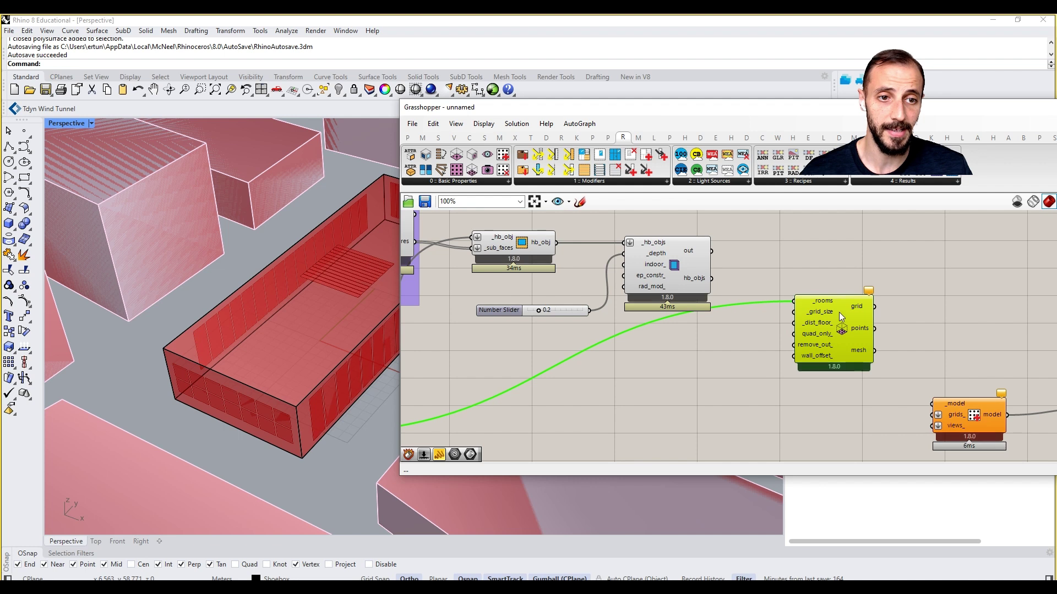
pyautogui.moveTo(807, 279); pyautogui.dragTo(889, 295)
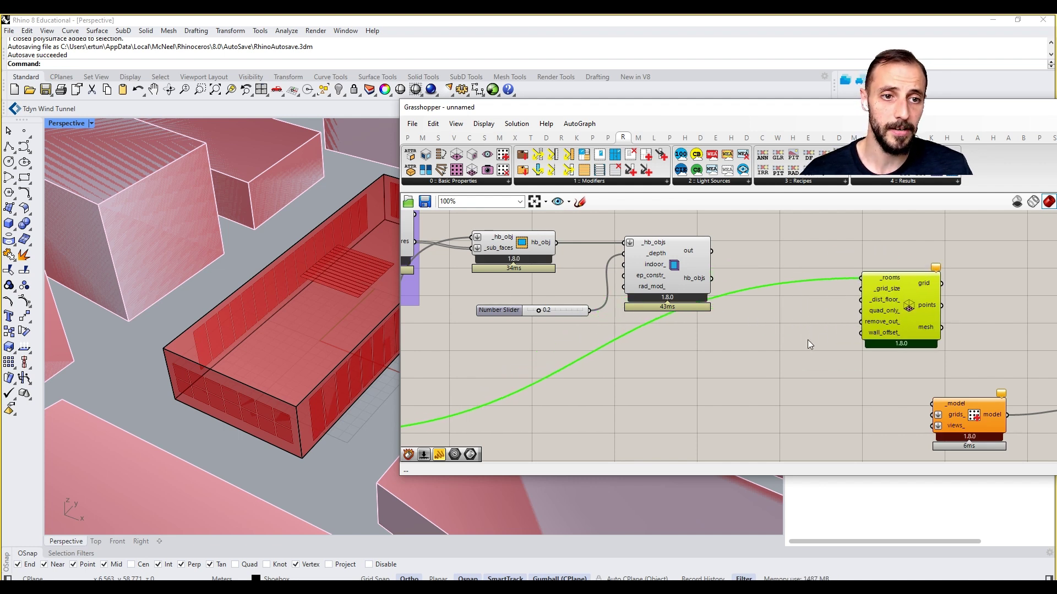
# Add a number slider with value 0.5 and connect it to the sensor grid component's _grid_size input.
pyautogui.doubleClick(785, 346)
pyautogui.write('0')
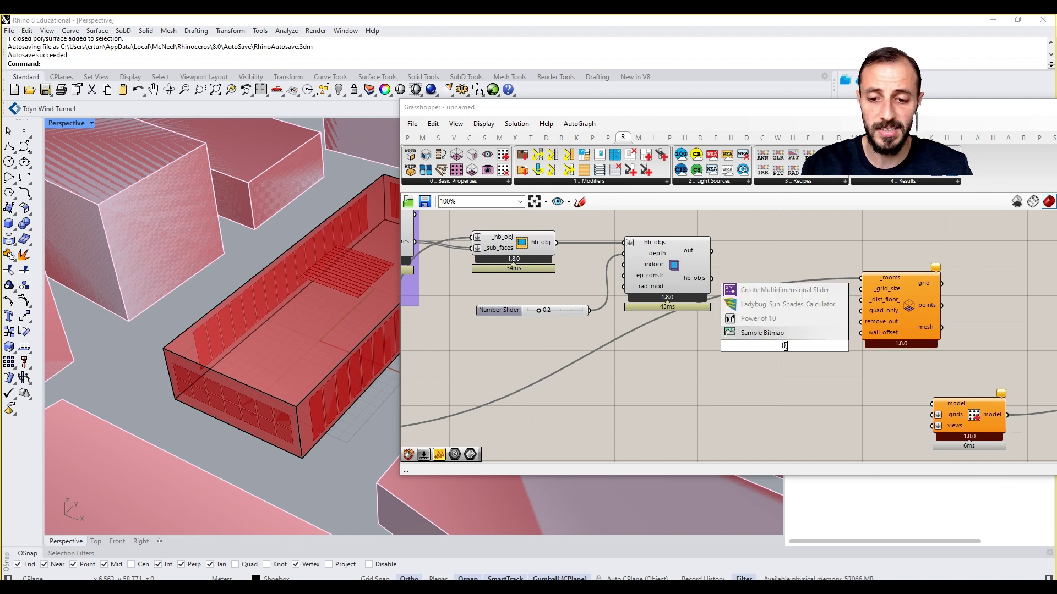
pyautogui.write('.5')
pyautogui.press('Return')
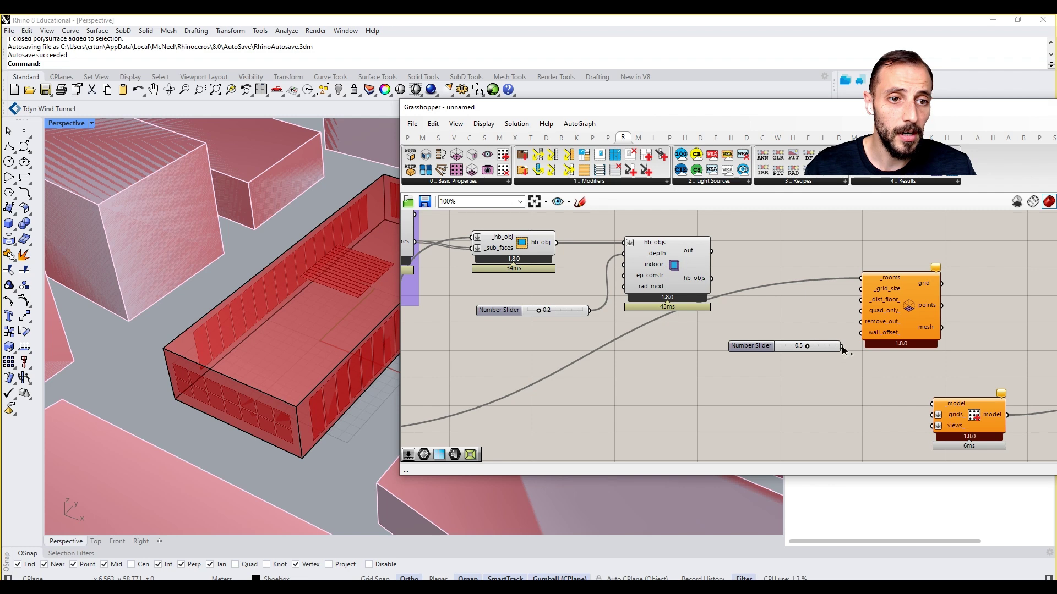
pyautogui.moveTo(841, 346); pyautogui.dragTo(862, 290)
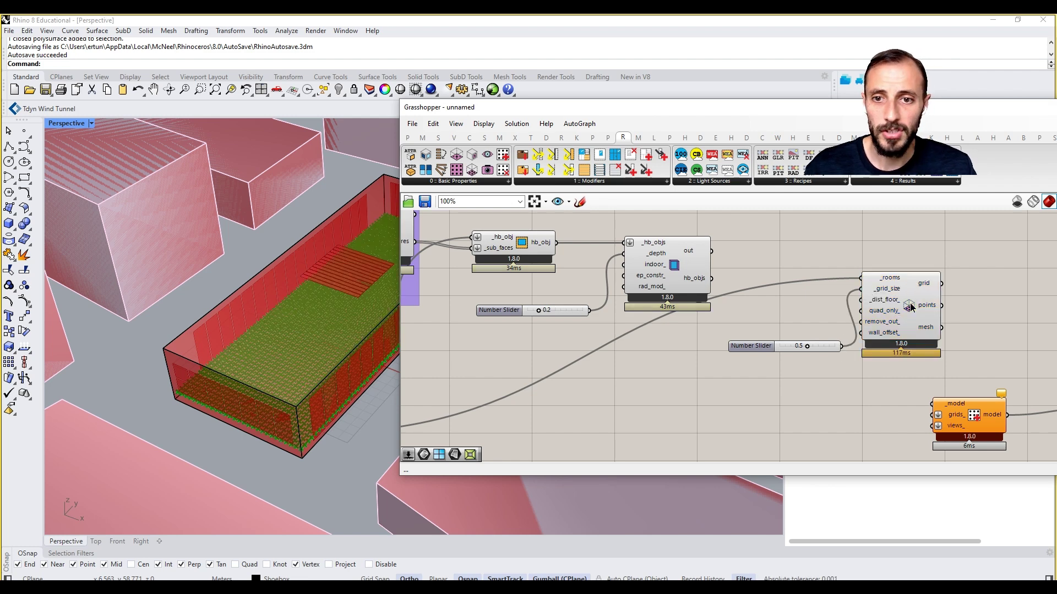
# Move the sensor grid component aside and line up the 0.5 slider with its _grid_size input.
pyautogui.moveTo(261, 391); pyautogui.dragTo(186, 377, button='right')
pyautogui.scroll(8, 186, 378)
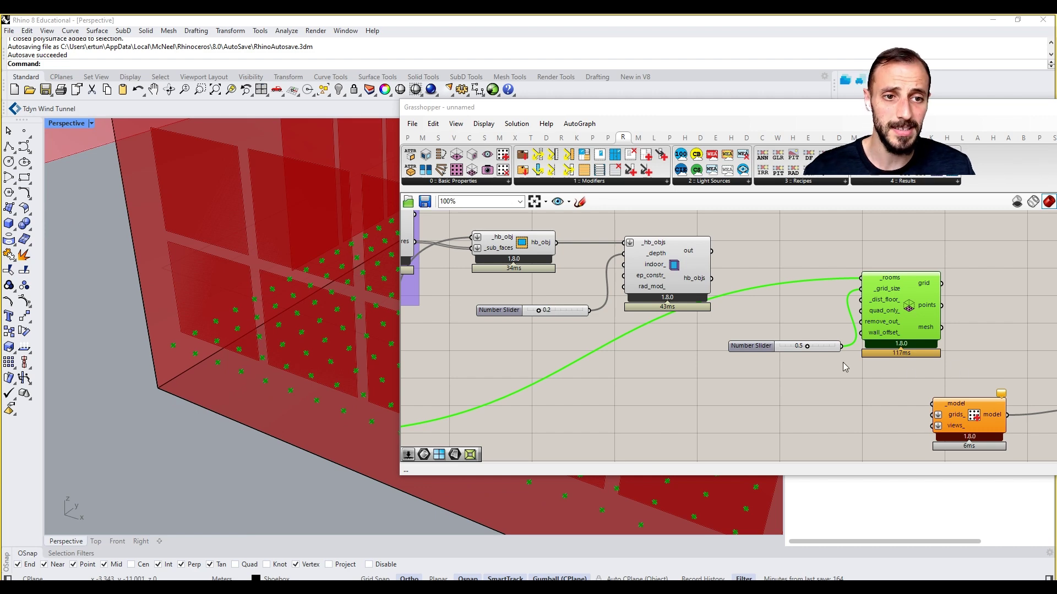
pyautogui.moveTo(830, 348); pyautogui.dragTo(823, 303)
pyautogui.moveTo(907, 308); pyautogui.dragTo(950, 305)
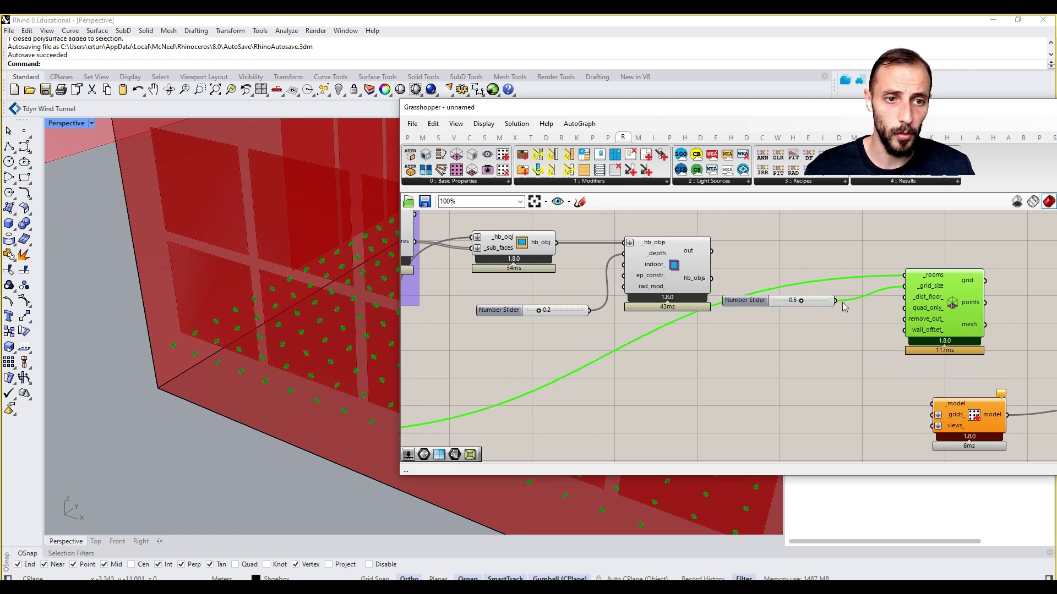
pyautogui.moveTo(822, 301); pyautogui.dragTo(854, 287)
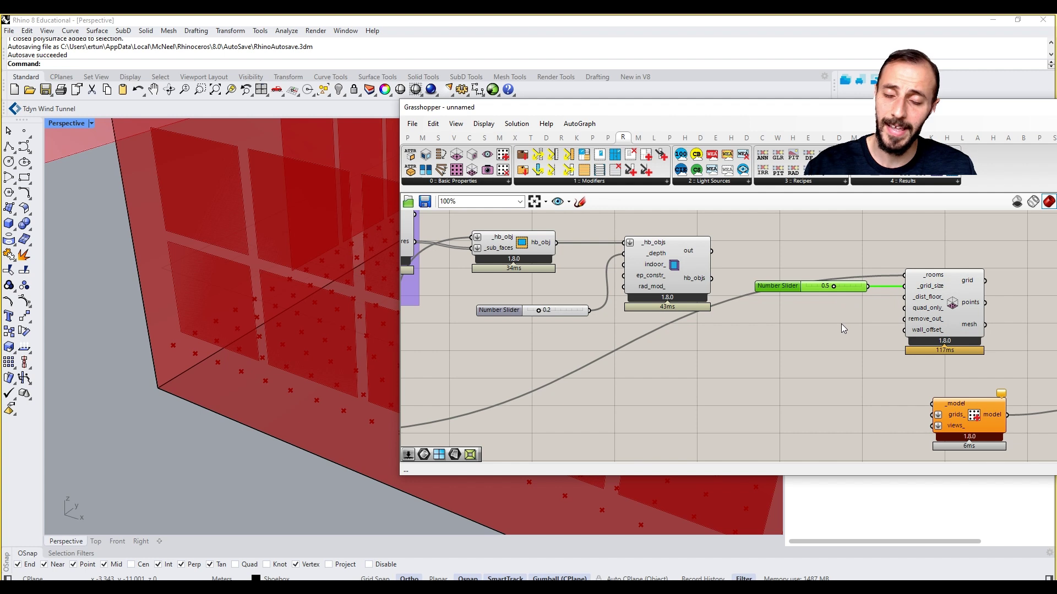
pyautogui.moveTo(827, 328); pyautogui.dragTo(803, 331, button='right')
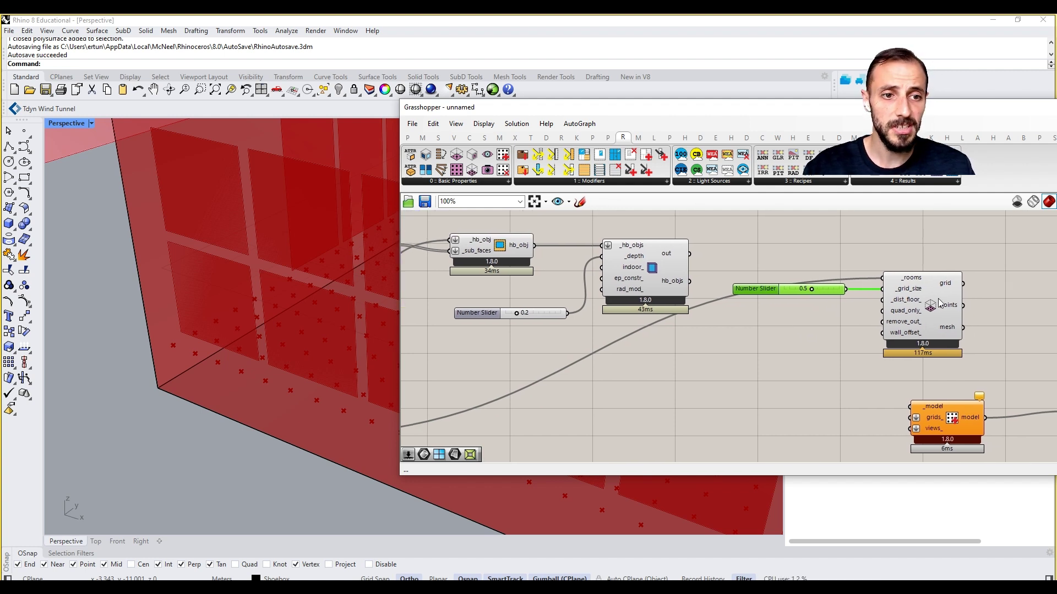
# Add a number slider with value 0.752, connect it to the _dist_floor input and align it under the grid size slider.
pyautogui.moveTo(912, 302)
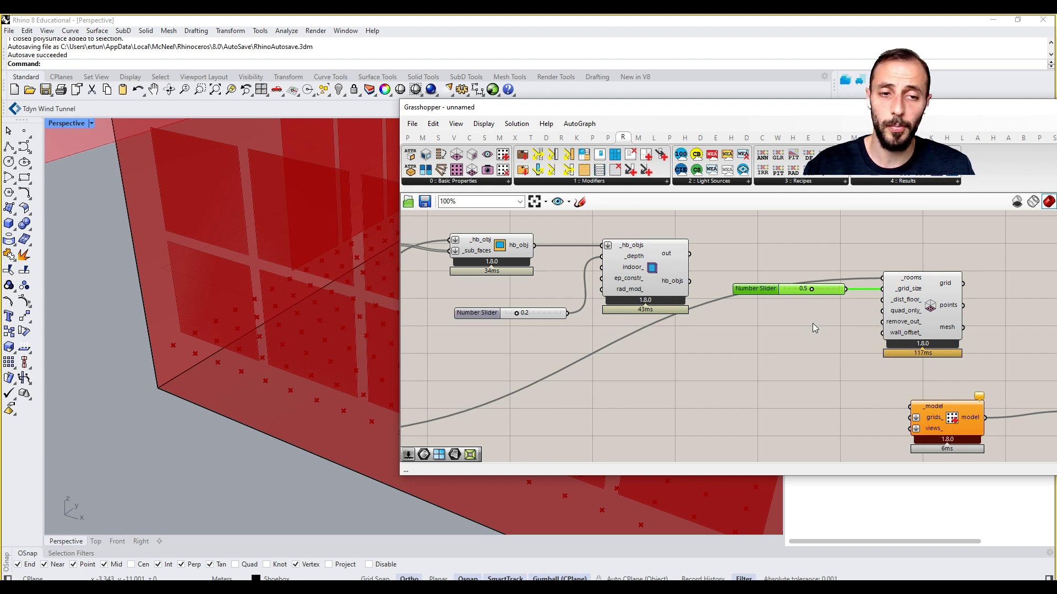
pyautogui.doubleClick(778, 321)
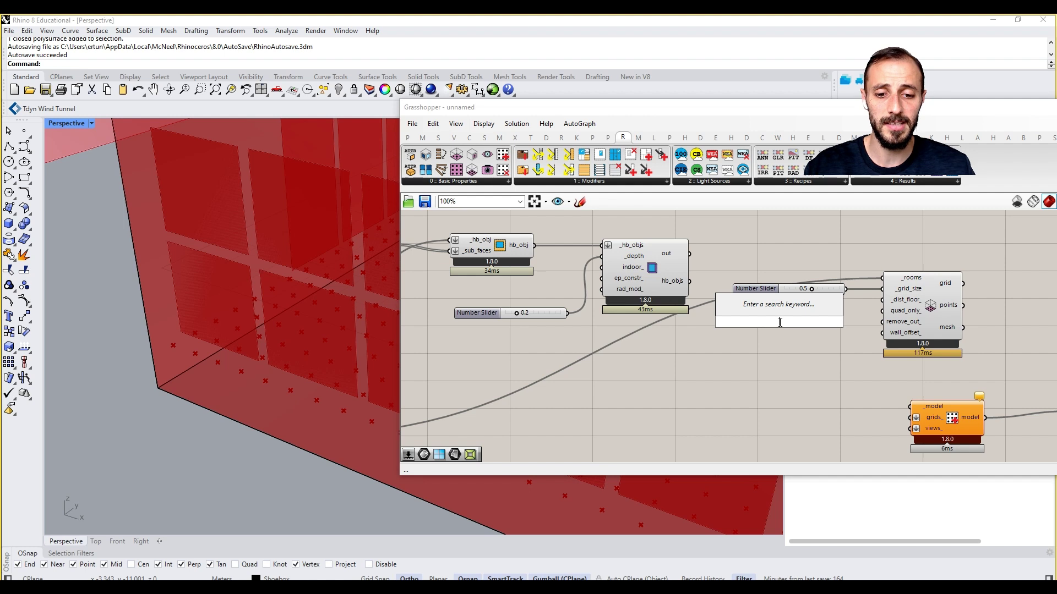
pyautogui.write('0.76')
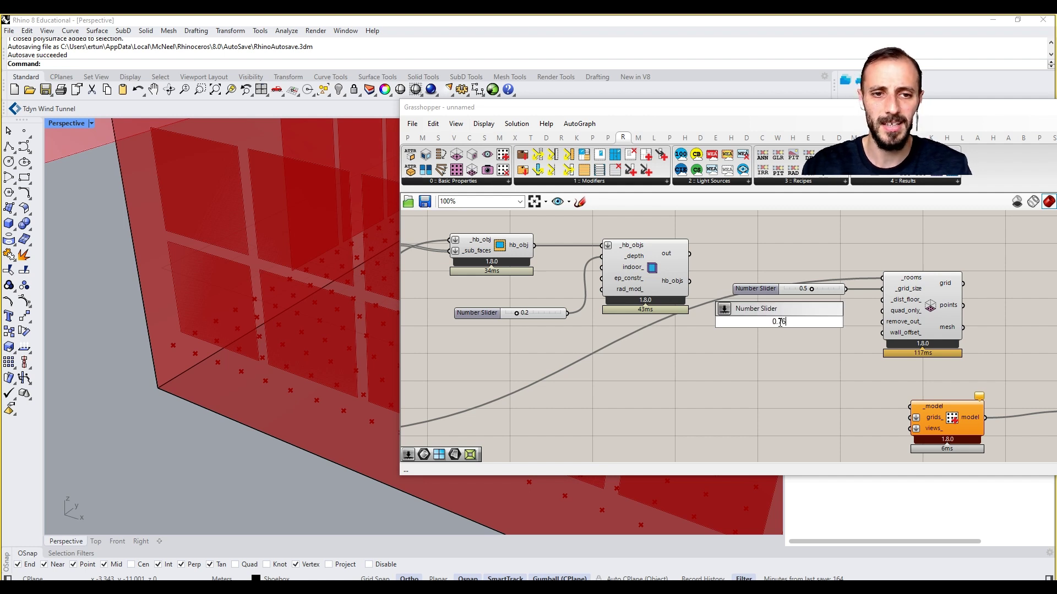
pyautogui.press('BackSpace')
pyautogui.press('BackSpace')
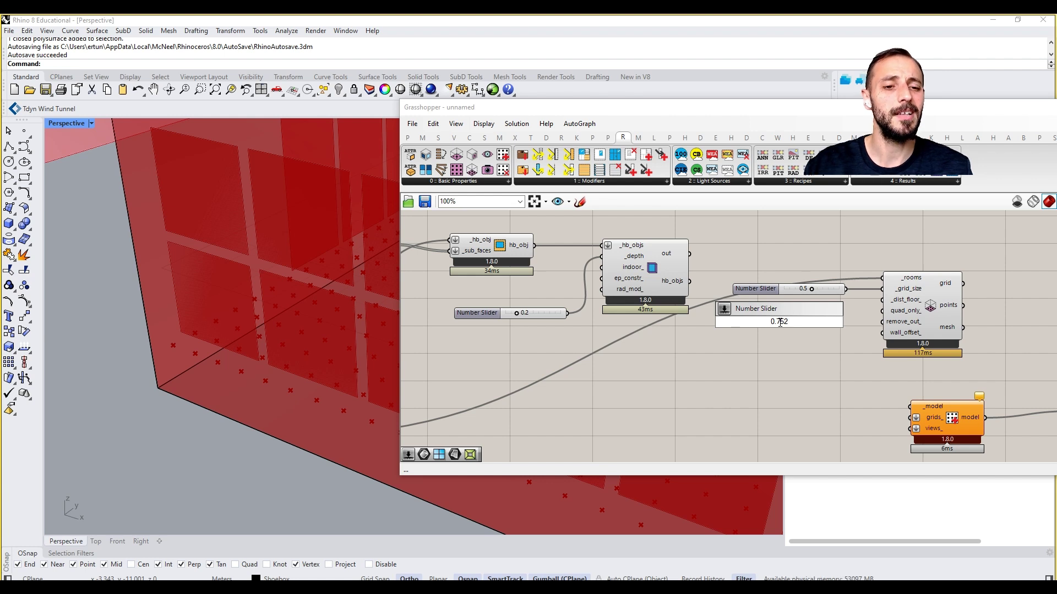
pyautogui.press('Return')
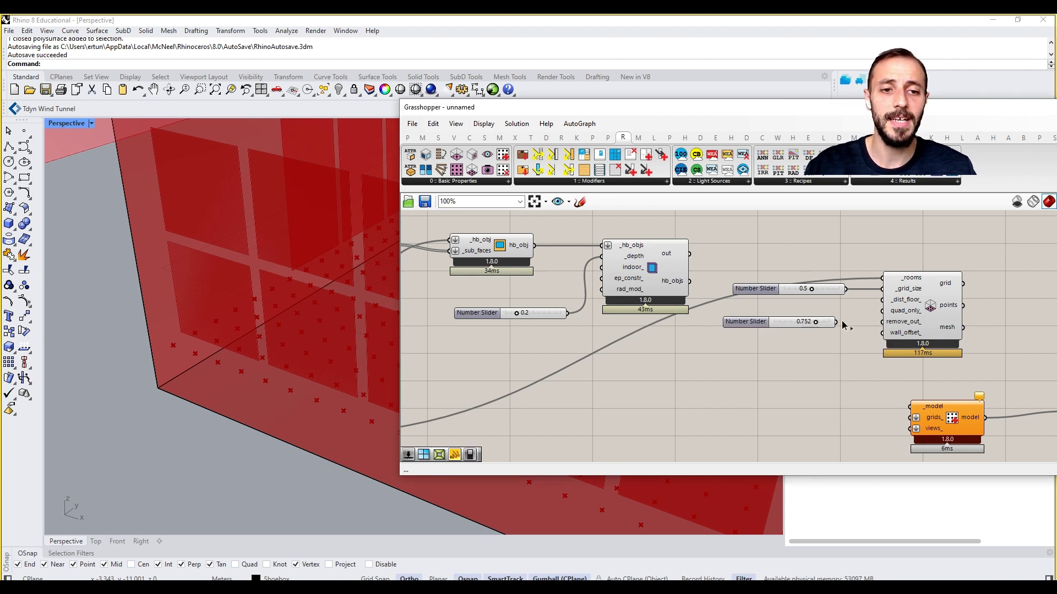
pyautogui.moveTo(835, 322); pyautogui.dragTo(883, 300)
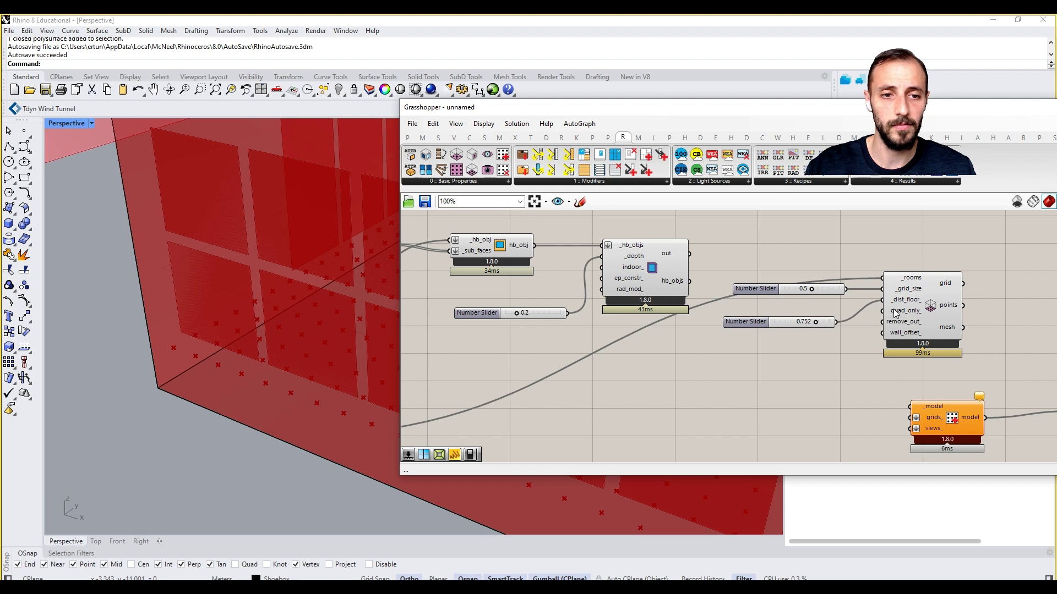
pyautogui.moveTo(832, 320)
pyautogui.mouseDown()
pyautogui.moveTo(834, 303)
pyautogui.moveTo(834, 314)
pyautogui.mouseUp()
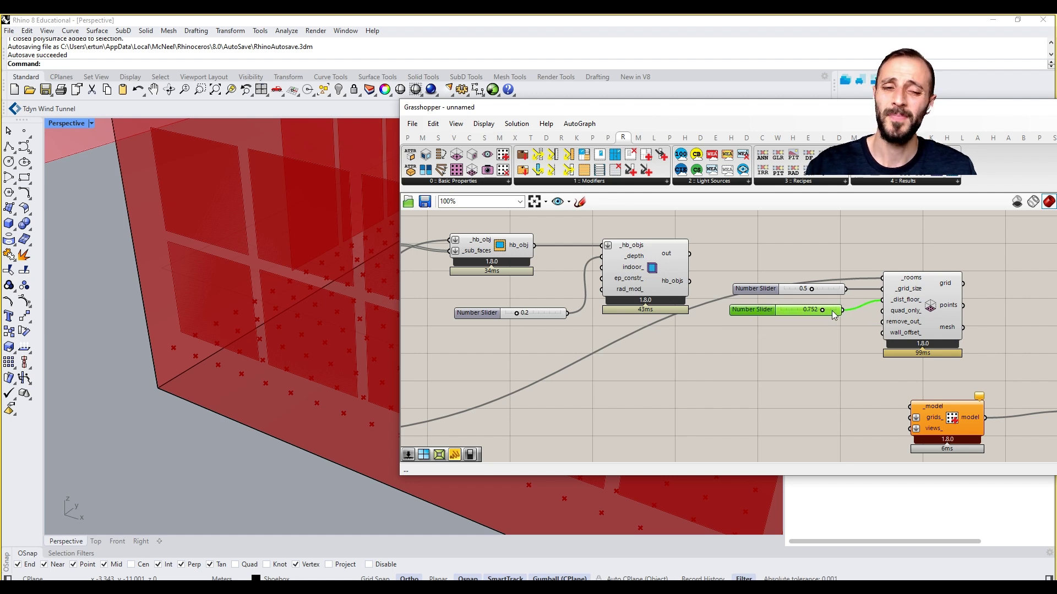
# Add a number slider with value 2 and connect it to the sensor grid component's wall_offset_ input, checking the points near the walls.
pyautogui.moveTo(908, 313)
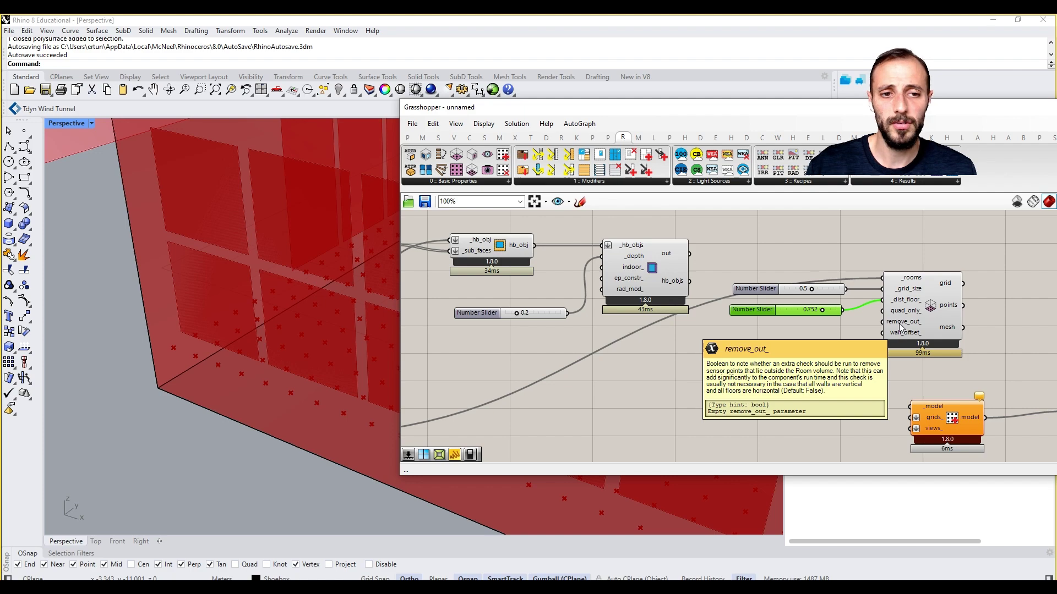
pyautogui.scroll(-5, 315, 388)
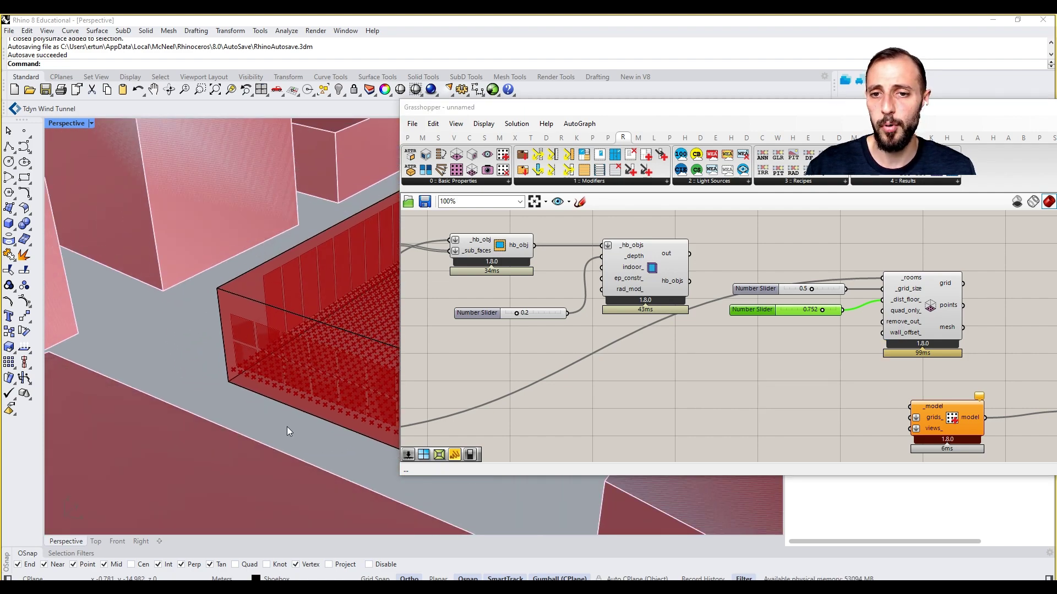
pyautogui.scroll(-8, 286, 427)
pyautogui.moveTo(286, 427); pyautogui.dragTo(250, 436, button='right')
pyautogui.scroll(9, 291, 375)
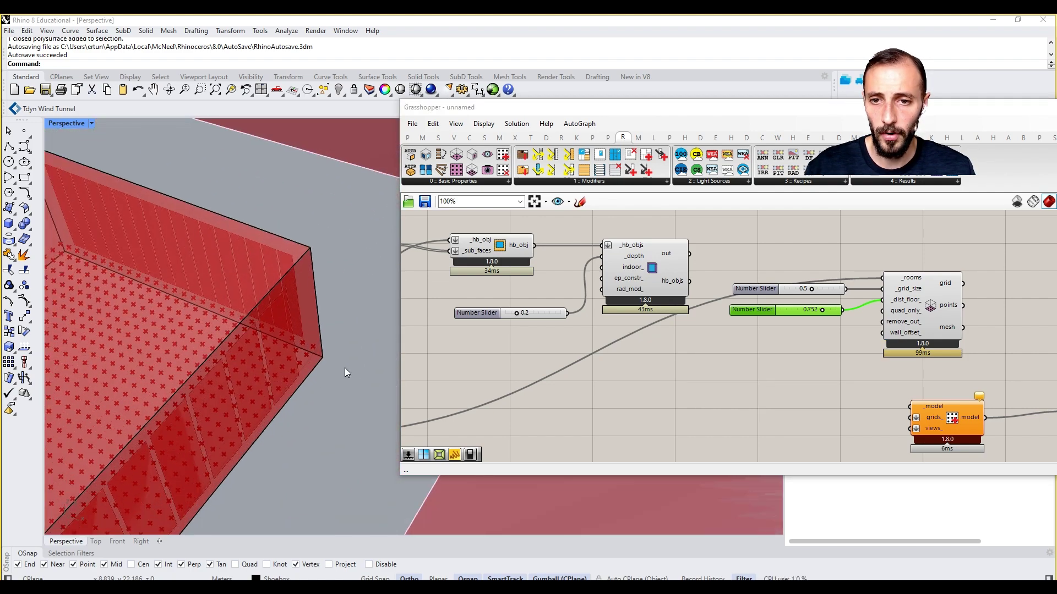
pyautogui.keyDown('shift'); pyautogui.moveTo(292, 346); pyautogui.dragTo(304, 333, button='right'); pyautogui.keyUp('shift')
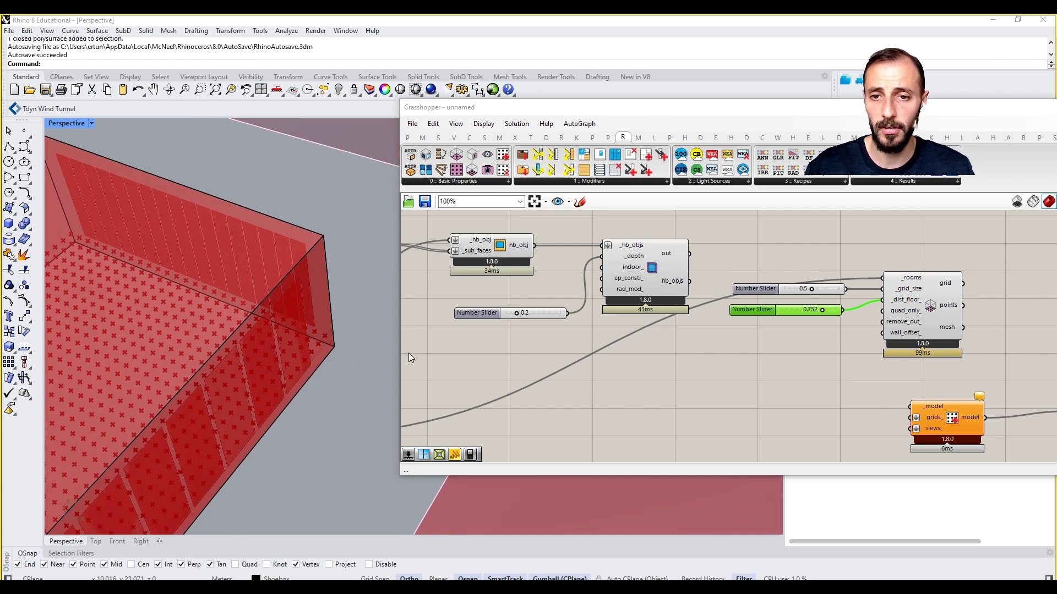
pyautogui.click(846, 337)
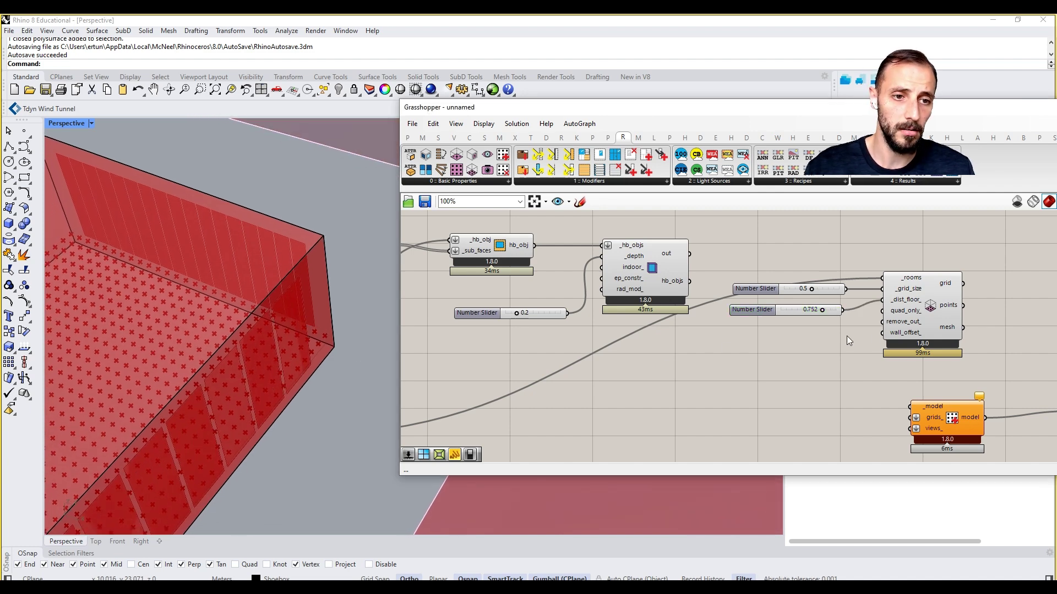
pyautogui.doubleClick(739, 362)
pyautogui.write('2')
pyautogui.press('Return')
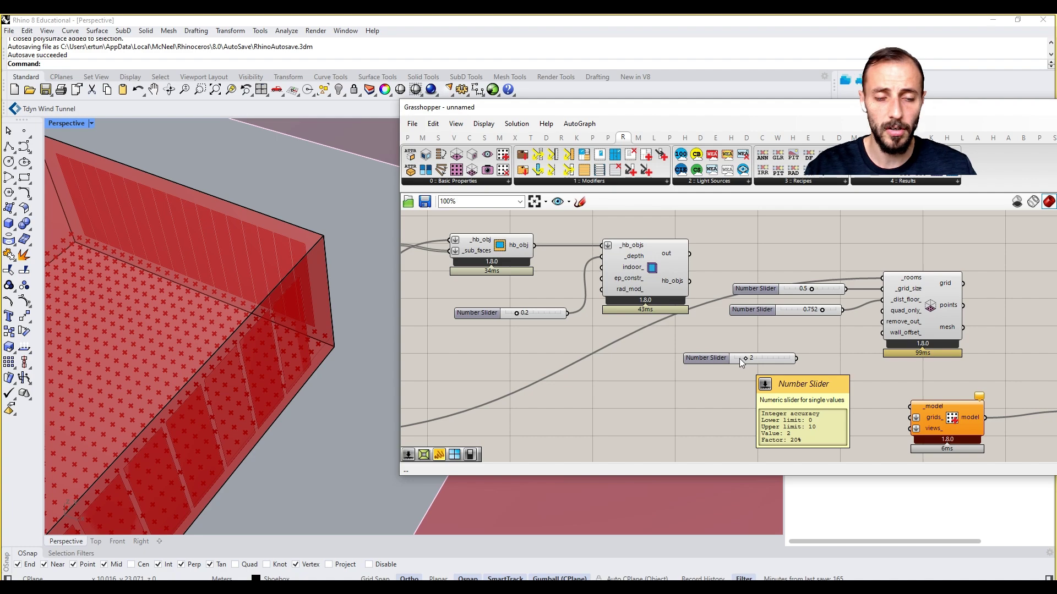
pyautogui.moveTo(863, 337); pyautogui.dragTo(895, 340)
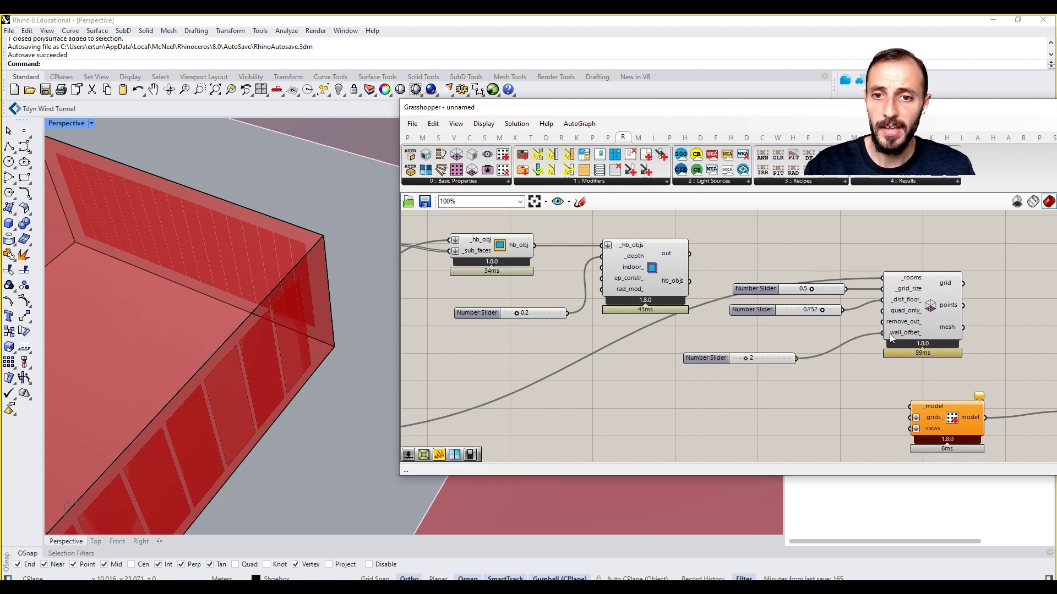
pyautogui.scroll(-5, 193, 272)
pyautogui.keyDown('shift'); pyautogui.moveTo(193, 272); pyautogui.dragTo(189, 325, button='right'); pyautogui.keyUp('shift')
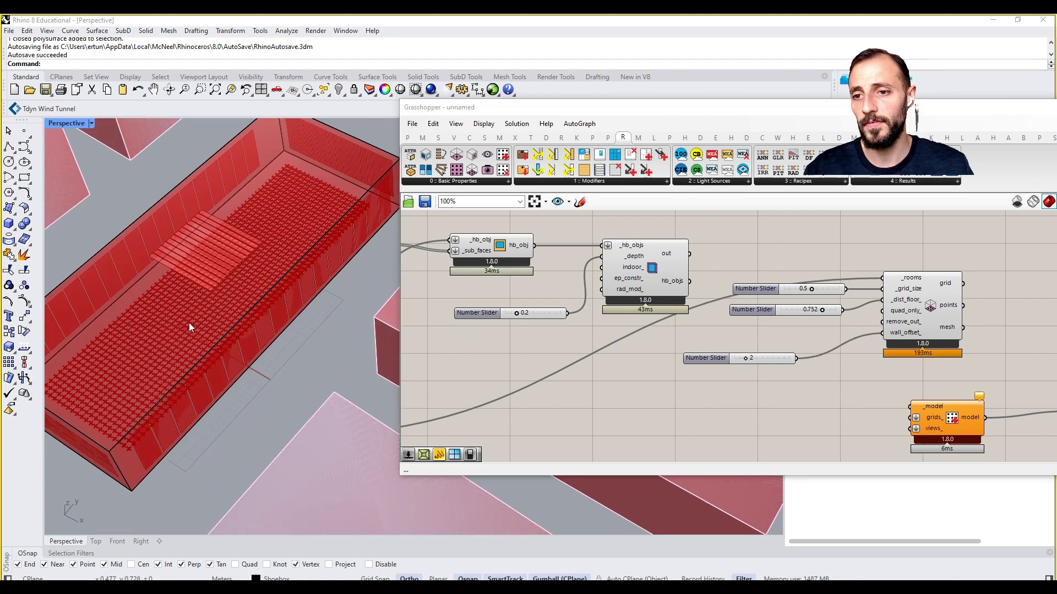
pyautogui.scroll(5, 140, 297)
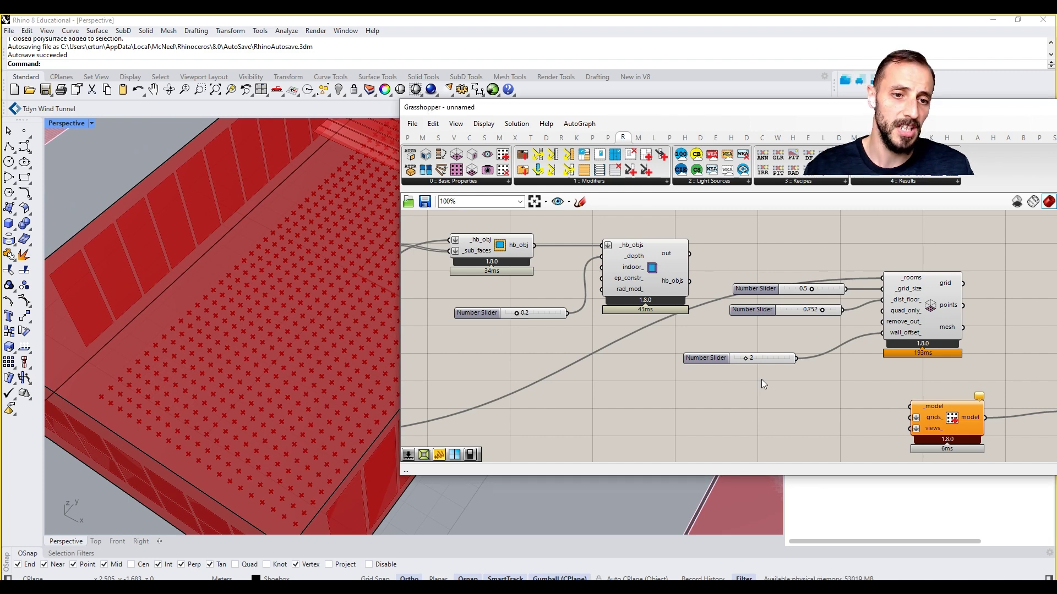
# Replace the slider on the sensor grid component's wall_offset_ input with a new 0.5 number slider, aligned under the other two.
pyautogui.doubleClick(761, 378)
pyautogui.write('0')
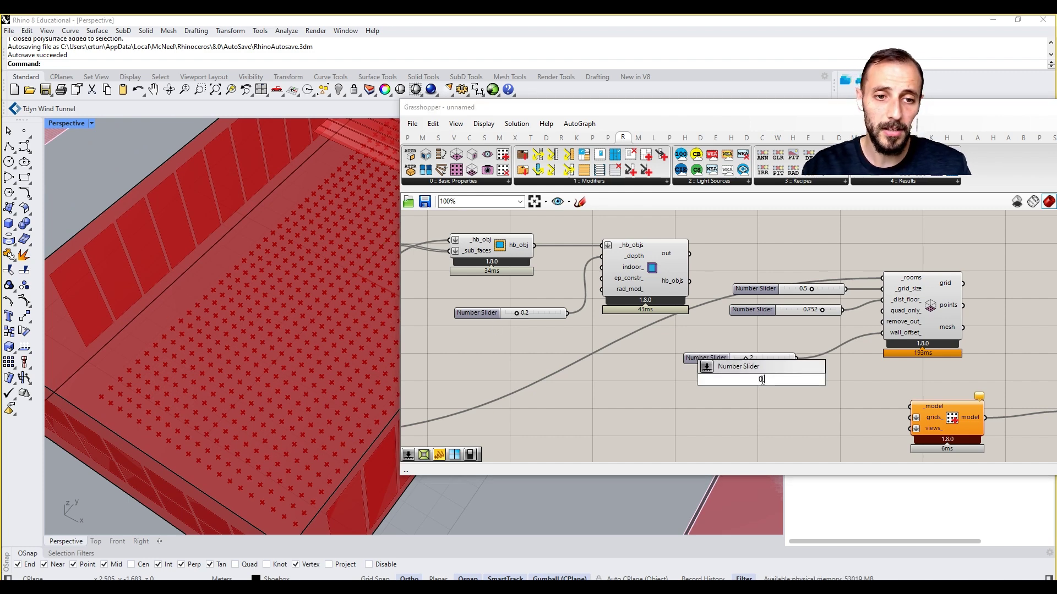
pyautogui.write('.5')
pyautogui.press('Return')
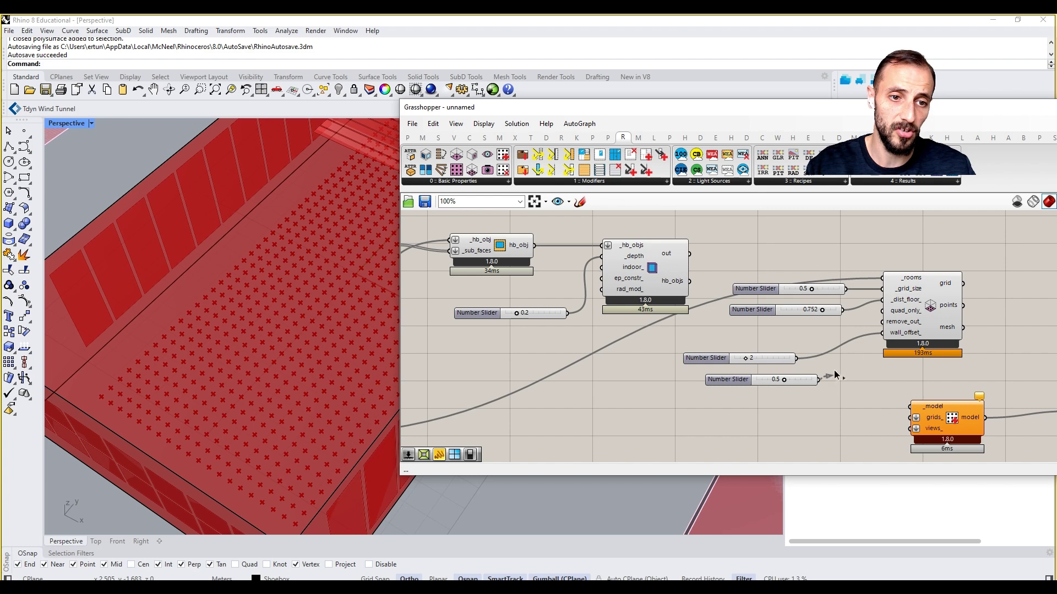
pyautogui.moveTo(881, 337); pyautogui.dragTo(882, 333)
pyautogui.click(774, 361)
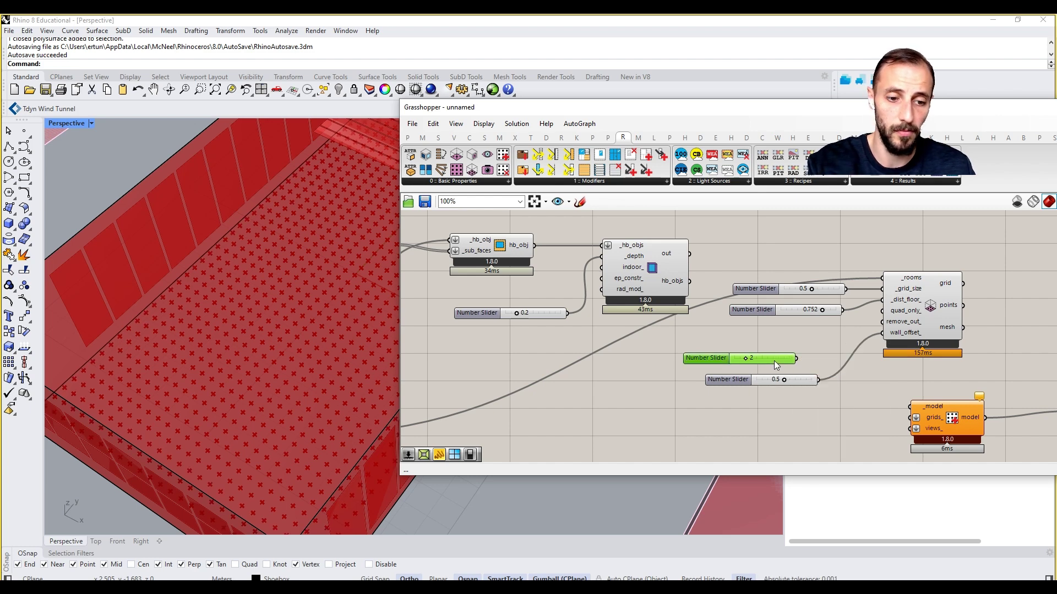
pyautogui.press('Delete')
pyautogui.moveTo(810, 384); pyautogui.dragTo(824, 333)
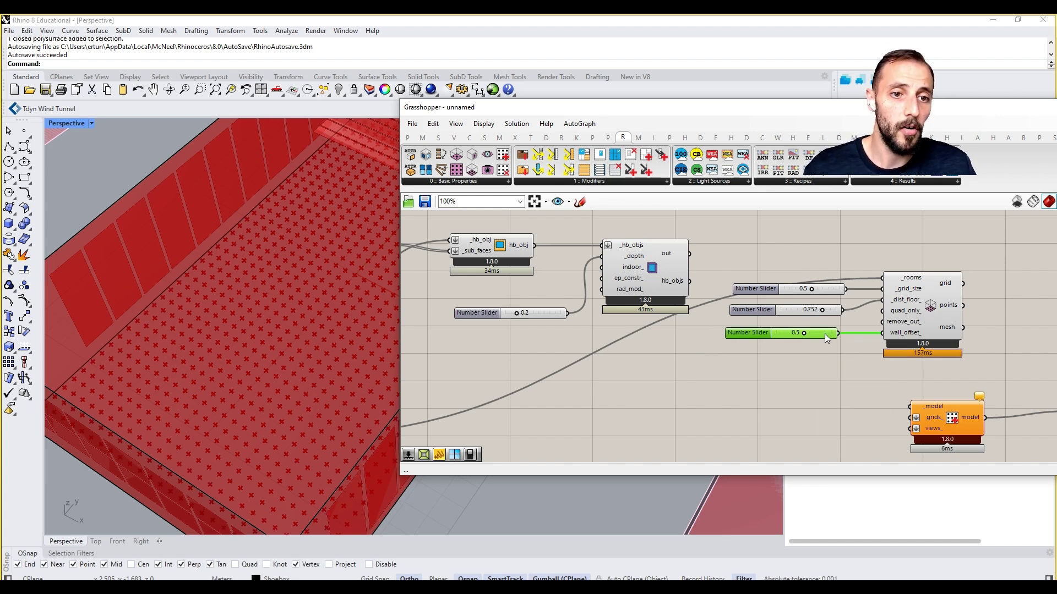
# Space the grid assignment and annual daylight components away from the sensor grid component, and connect its grid output to the grids_ input.
pyautogui.moveTo(864, 351); pyautogui.dragTo(732, 355, button='right')
pyautogui.scroll(-1, 732, 361)
pyautogui.moveTo(980, 376); pyautogui.dragTo(886, 424)
pyautogui.click(886, 327)
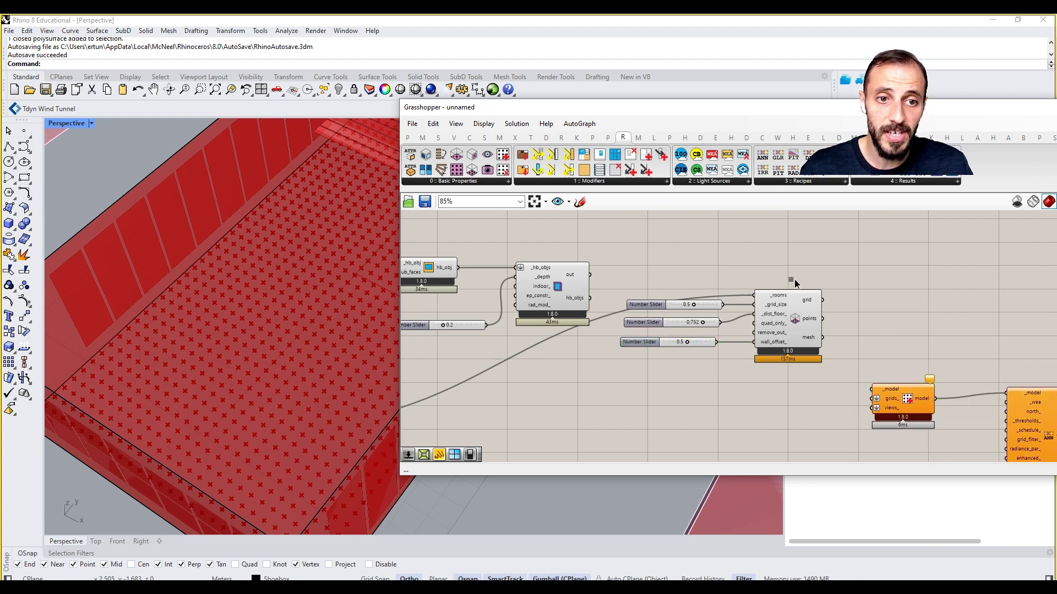
pyautogui.moveTo(791, 279); pyautogui.dragTo(660, 352)
pyautogui.click(862, 338)
pyautogui.moveTo(840, 339); pyautogui.dragTo(818, 300, button='right')
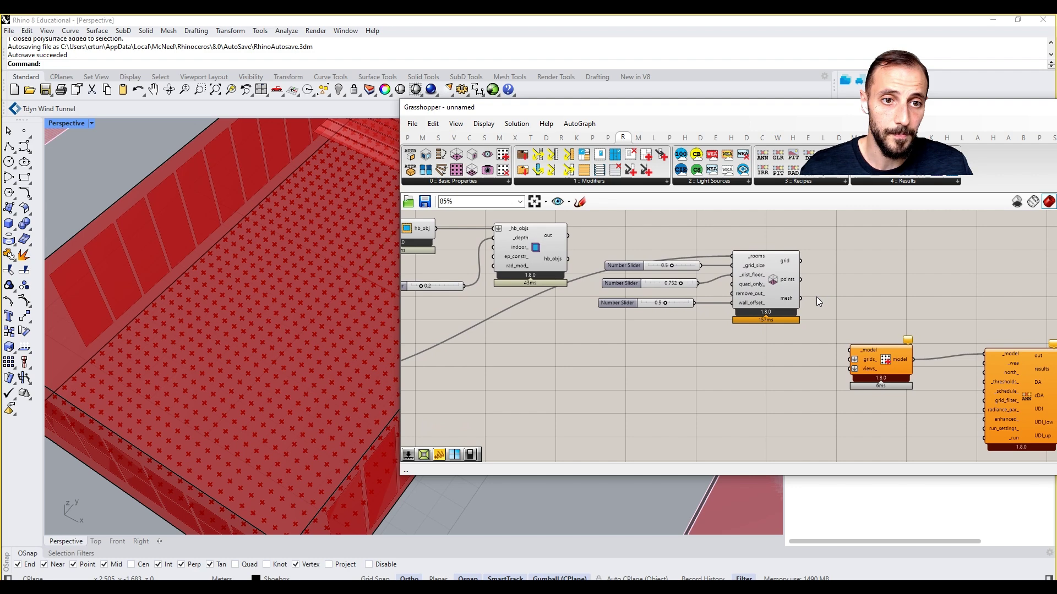
pyautogui.moveTo(801, 260); pyautogui.dragTo(854, 359)
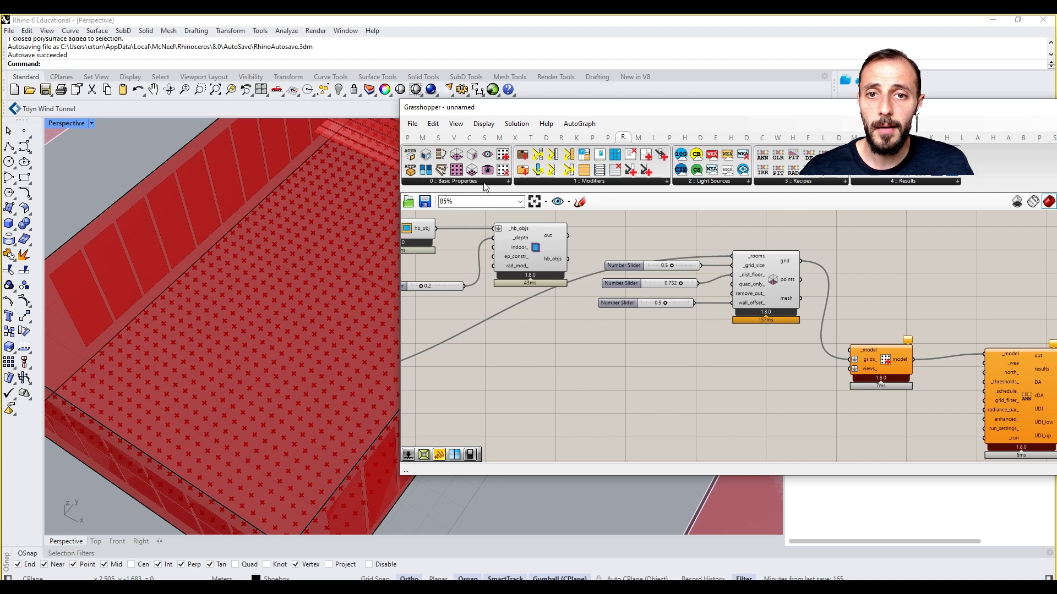
# Add an HB Model component to the canvas below the sensor grid component.
pyautogui.click(684, 139)
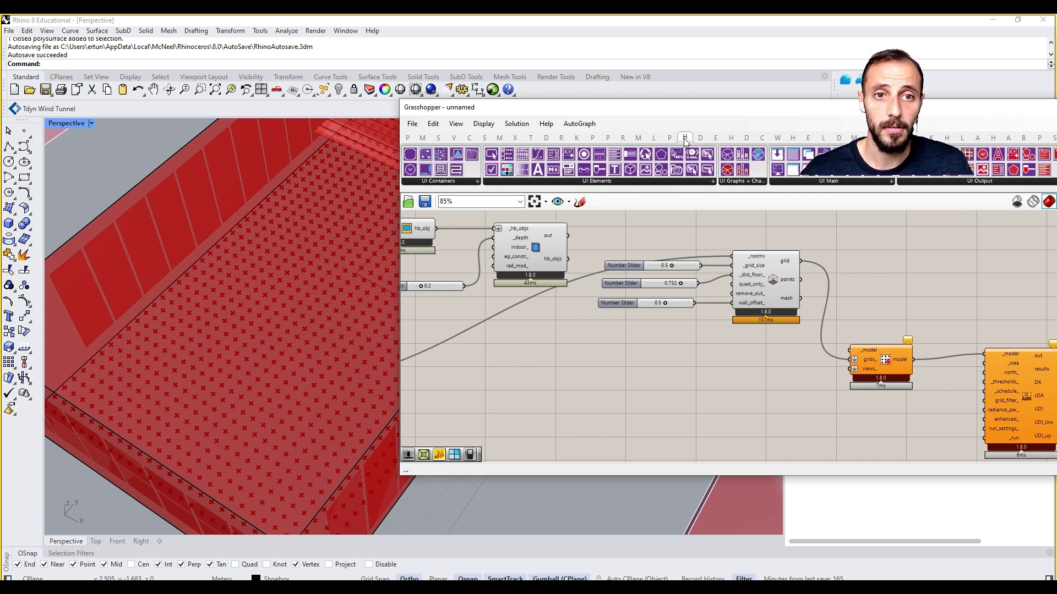
pyautogui.click(731, 138)
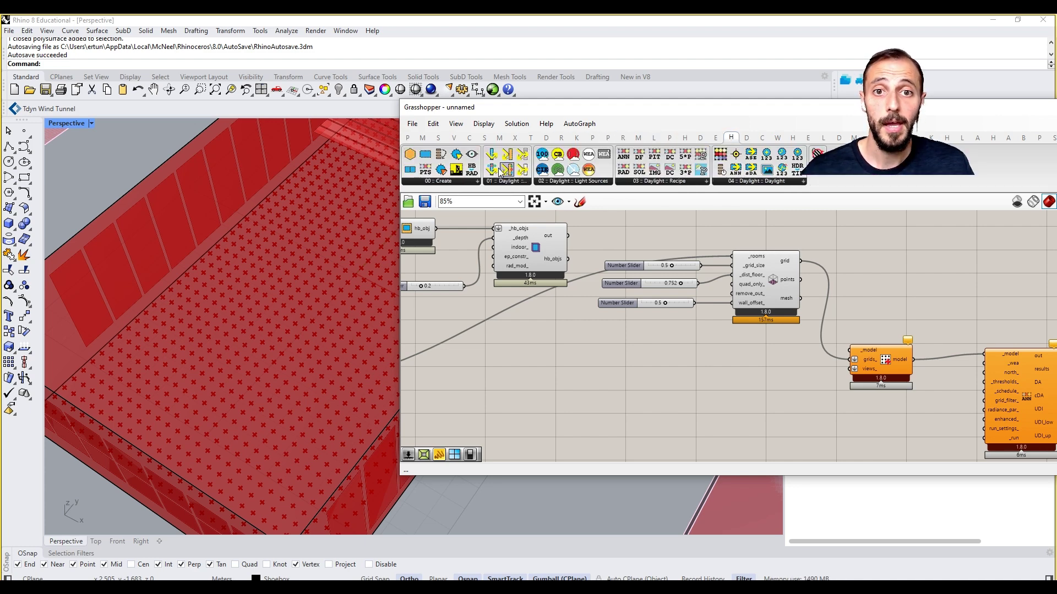
pyautogui.click(793, 139)
pyautogui.click(442, 182)
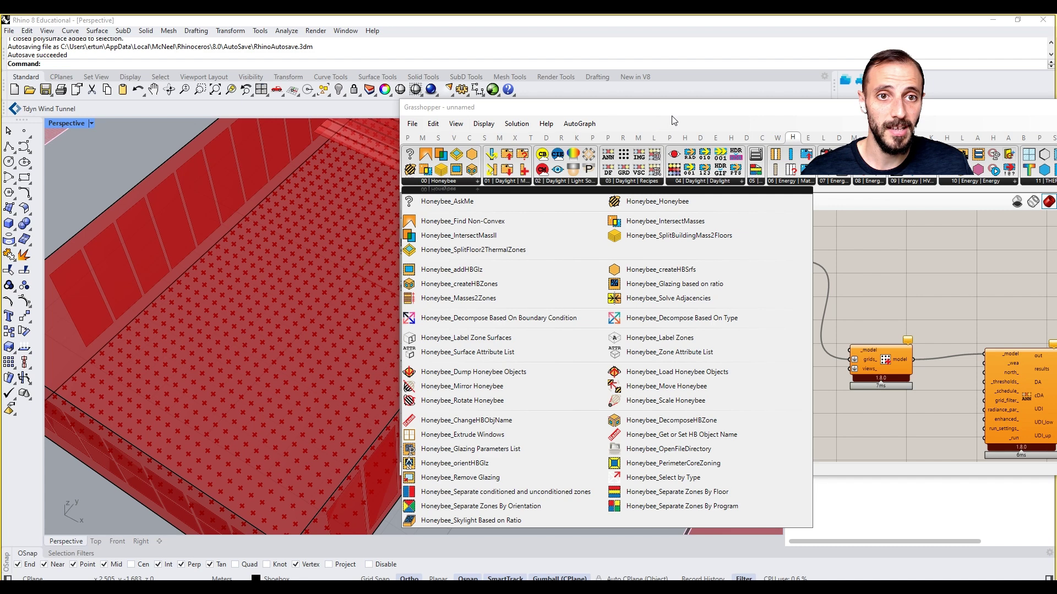
pyautogui.moveTo(672, 117); pyautogui.dragTo(495, 119)
pyautogui.click(798, 144)
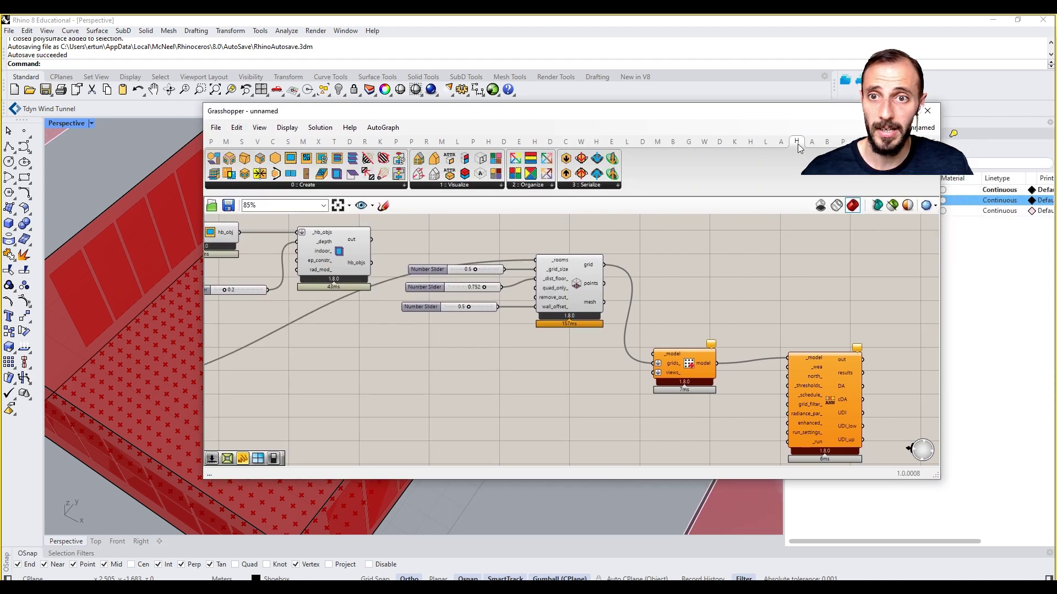
pyautogui.click(325, 186)
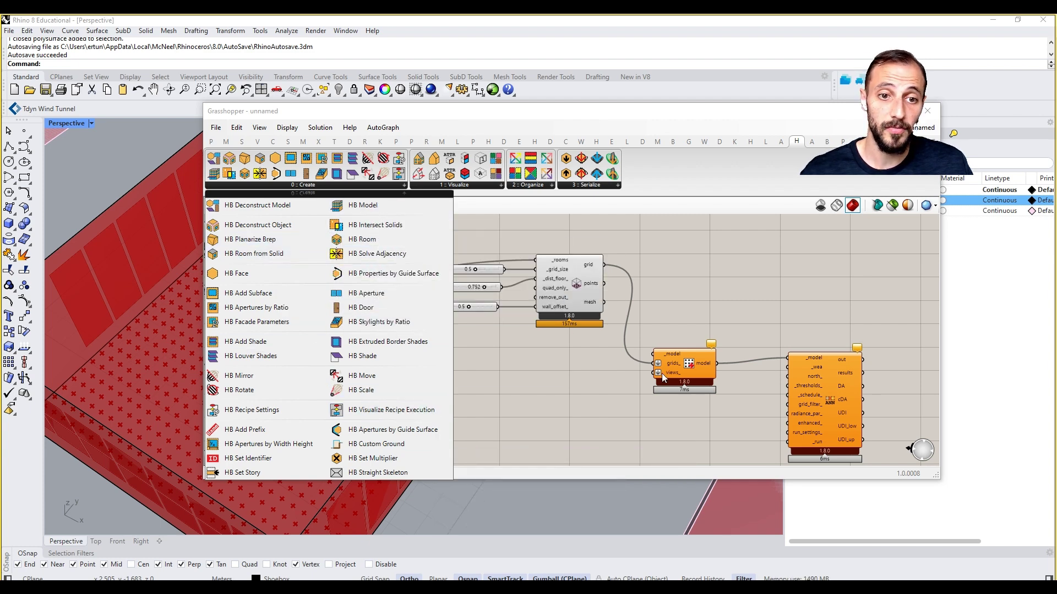
pyautogui.click(362, 204)
pyautogui.click(515, 393)
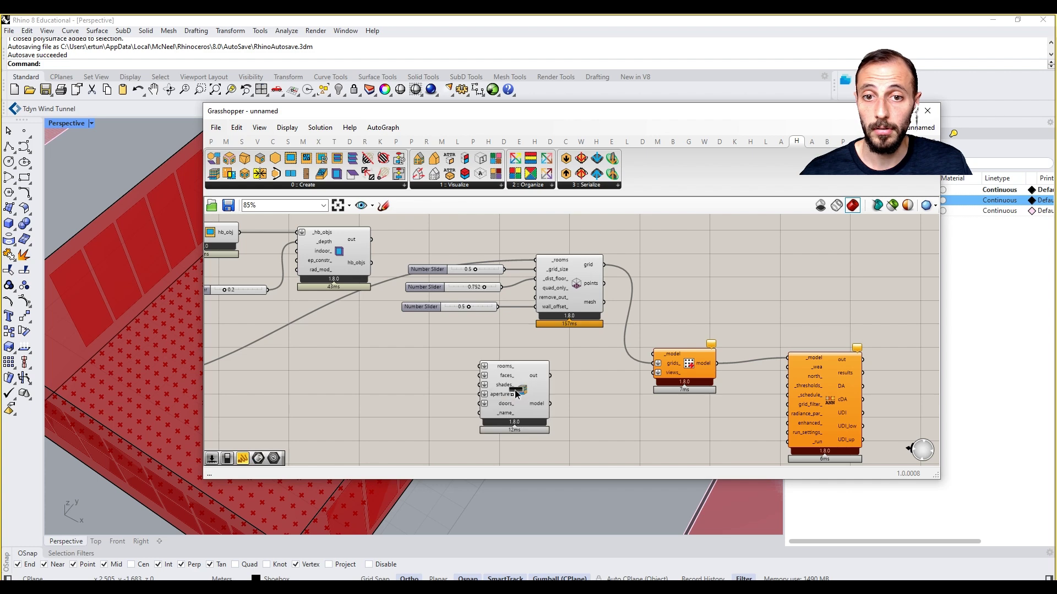
# Connect the border shades component's hb_objs output to the HB Model component's rooms_ input.
pyautogui.moveTo(380, 390); pyautogui.dragTo(533, 342, button='right')
pyautogui.scroll(-4, 534, 343)
pyautogui.scroll(3, 334, 337)
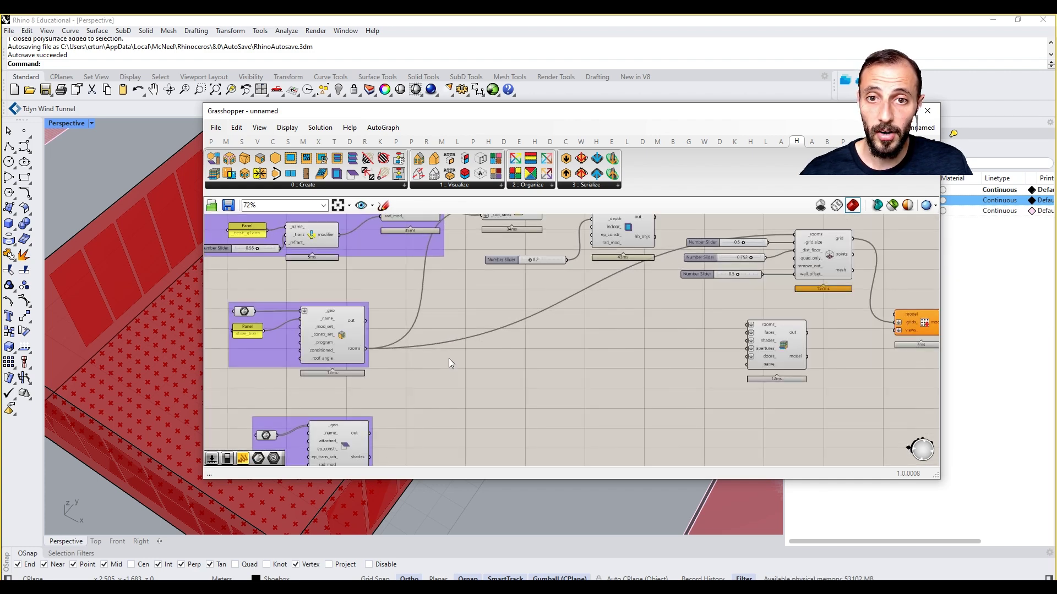
pyautogui.moveTo(448, 359); pyautogui.dragTo(442, 363, button='right')
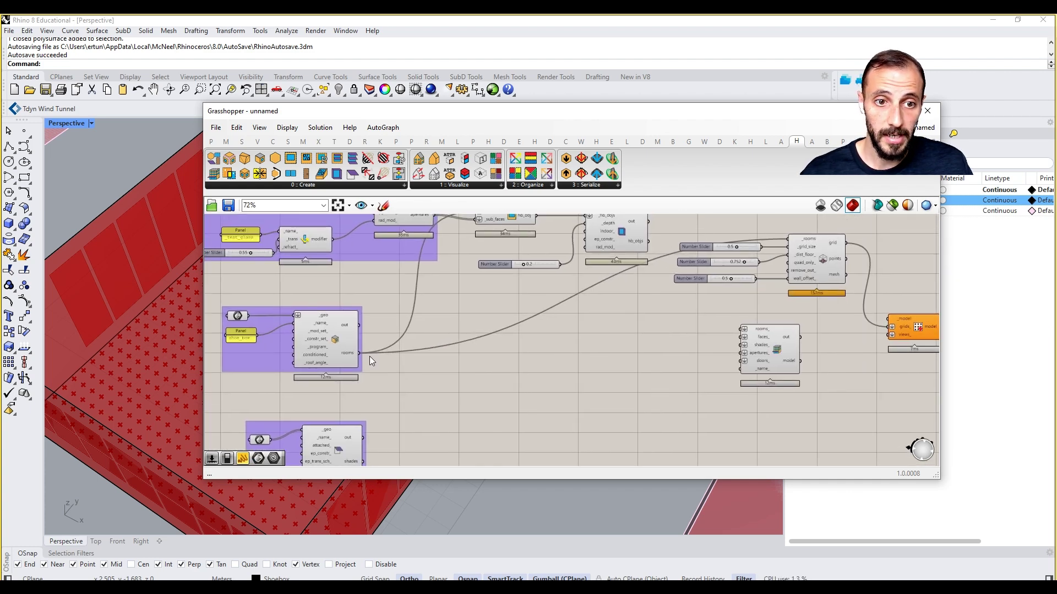
pyautogui.moveTo(639, 255); pyautogui.dragTo(626, 264, button='right')
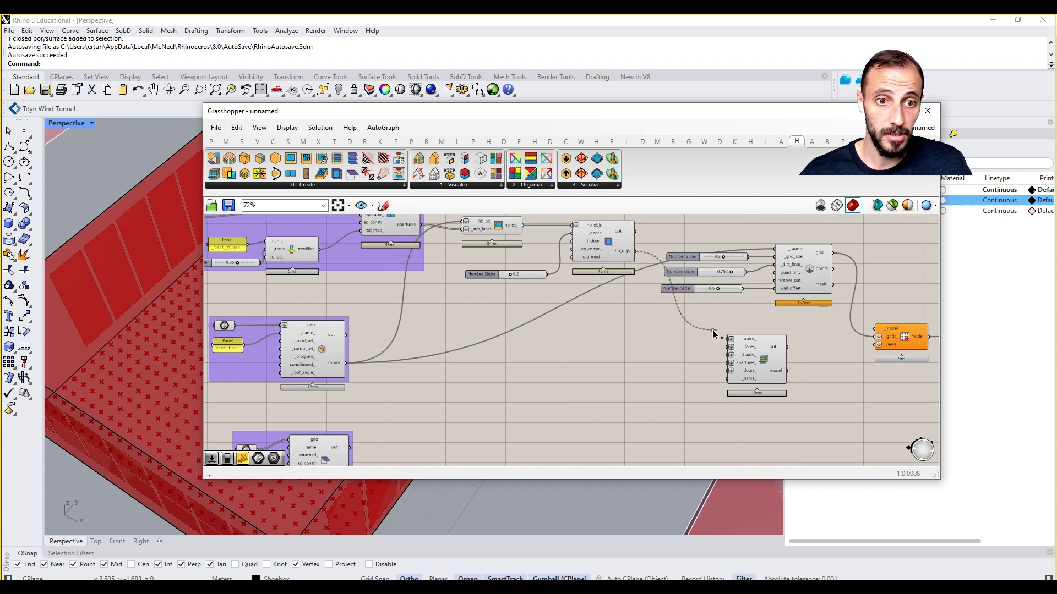
pyautogui.moveTo(712, 329); pyautogui.dragTo(728, 337)
pyautogui.click(764, 368)
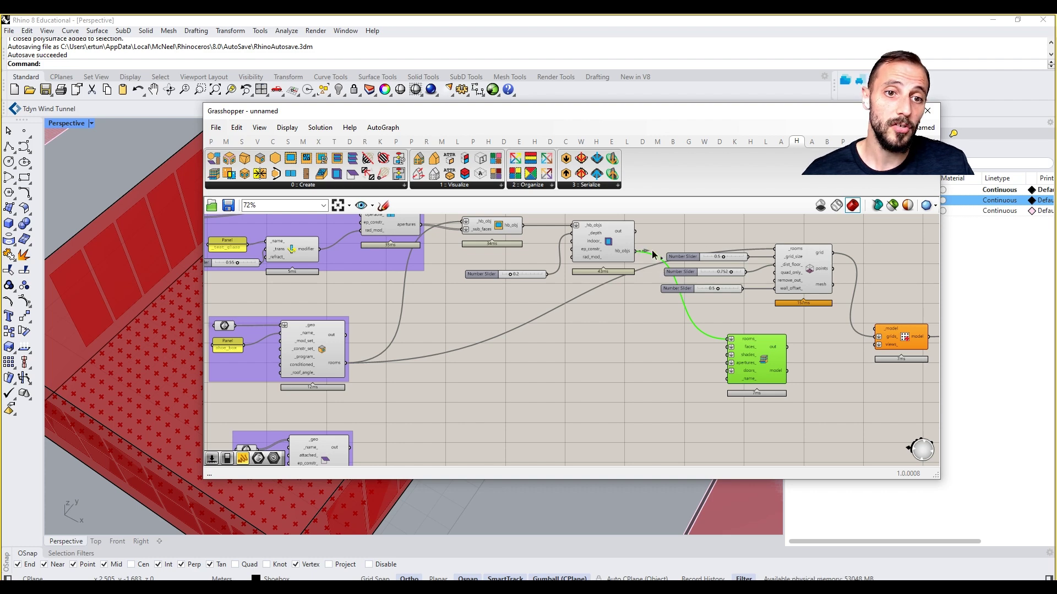
# Replace the sensor grid component's _rooms source with the border shades component's hb_objs output.
pyautogui.click(794, 258)
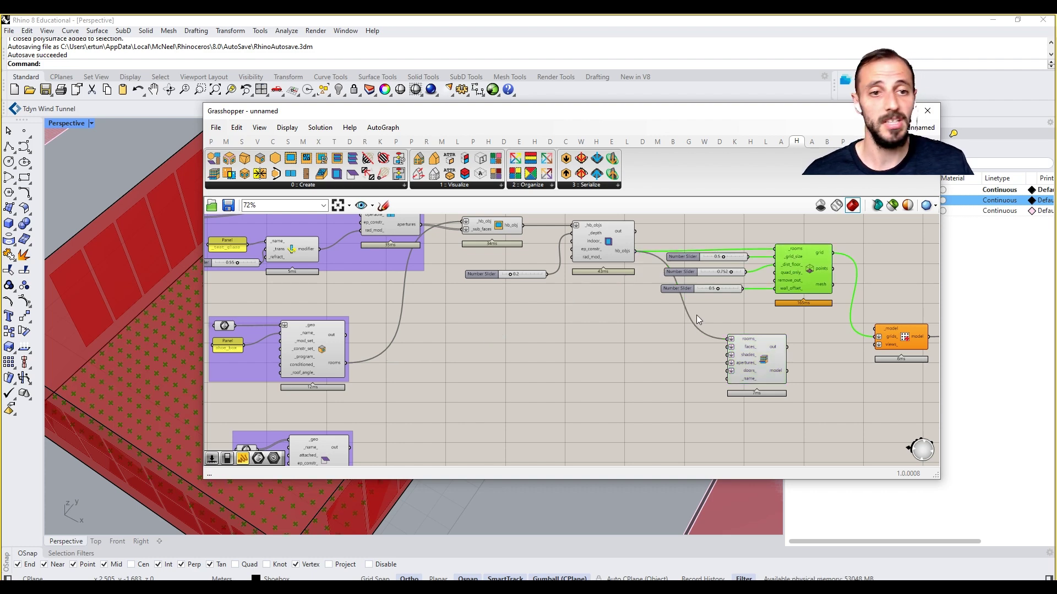
pyautogui.moveTo(754, 359); pyautogui.dragTo(762, 371)
pyautogui.click(630, 372)
# Connect the shade component's shades output to the HB Model component's shades_ input.
pyautogui.moveTo(630, 371); pyautogui.dragTo(648, 349, button='right')
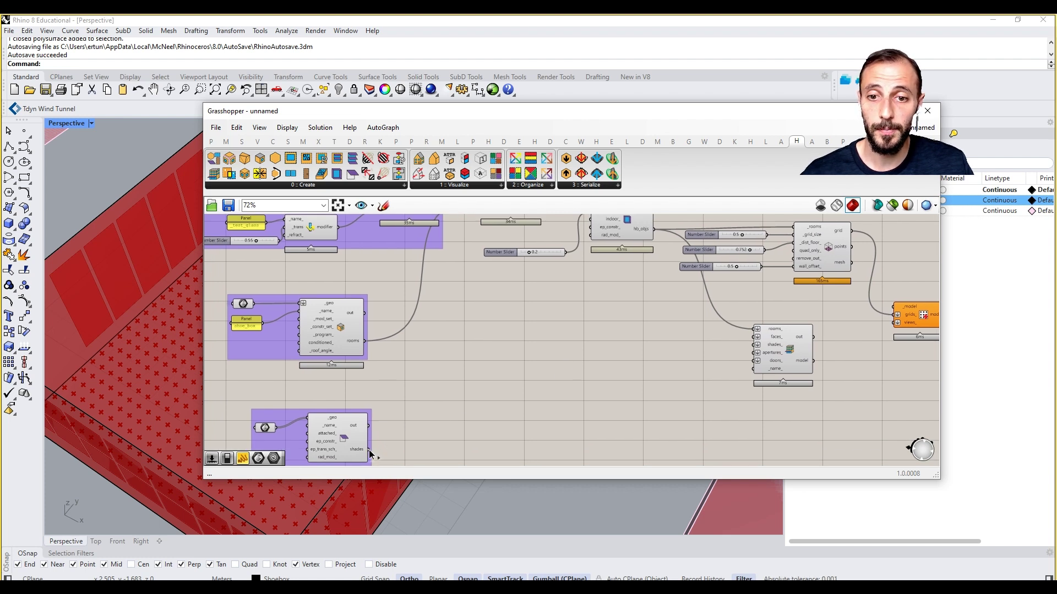
pyautogui.moveTo(368, 450); pyautogui.dragTo(754, 346)
pyautogui.moveTo(733, 366); pyautogui.dragTo(620, 380, button='right')
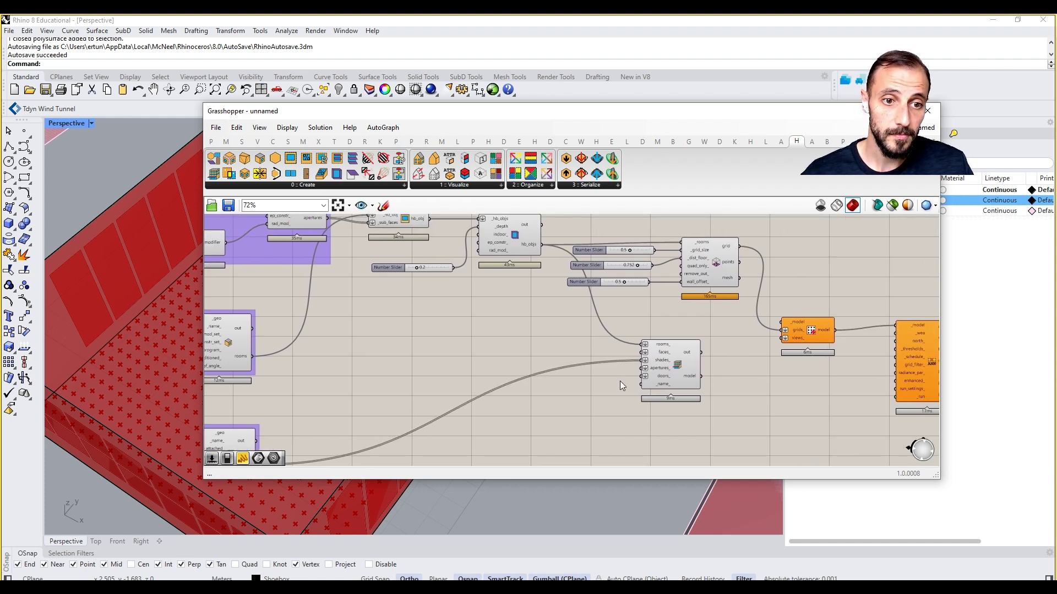
pyautogui.moveTo(683, 365); pyautogui.dragTo(681, 371)
# Connect the HB Model component's model output to the _model input of the grid assignment component.
pyautogui.moveTo(716, 318); pyautogui.dragTo(657, 314, button='right')
pyautogui.click(657, 314)
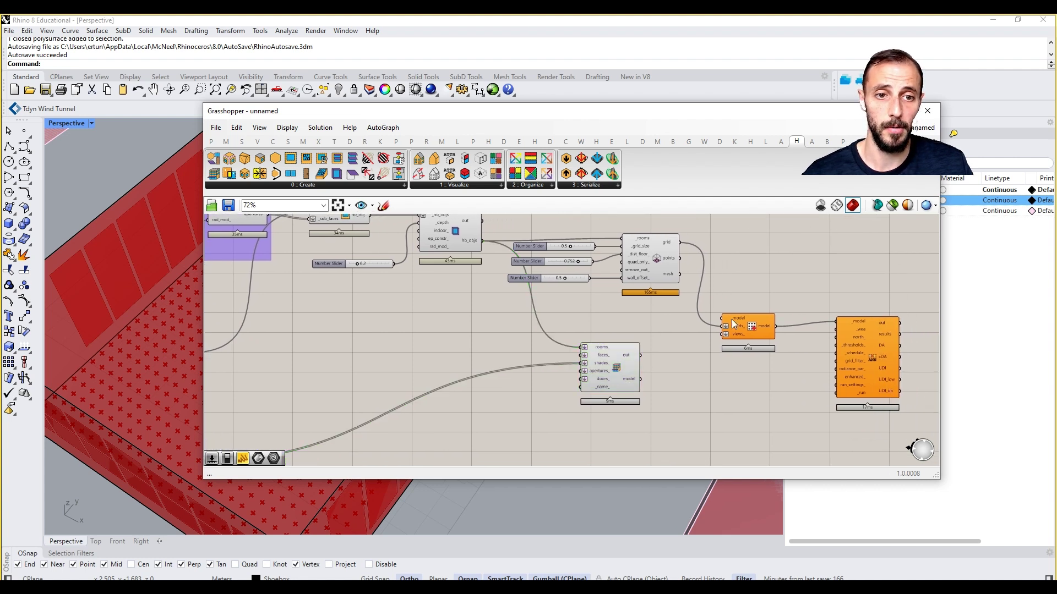
pyautogui.moveTo(637, 380); pyautogui.dragTo(711, 314)
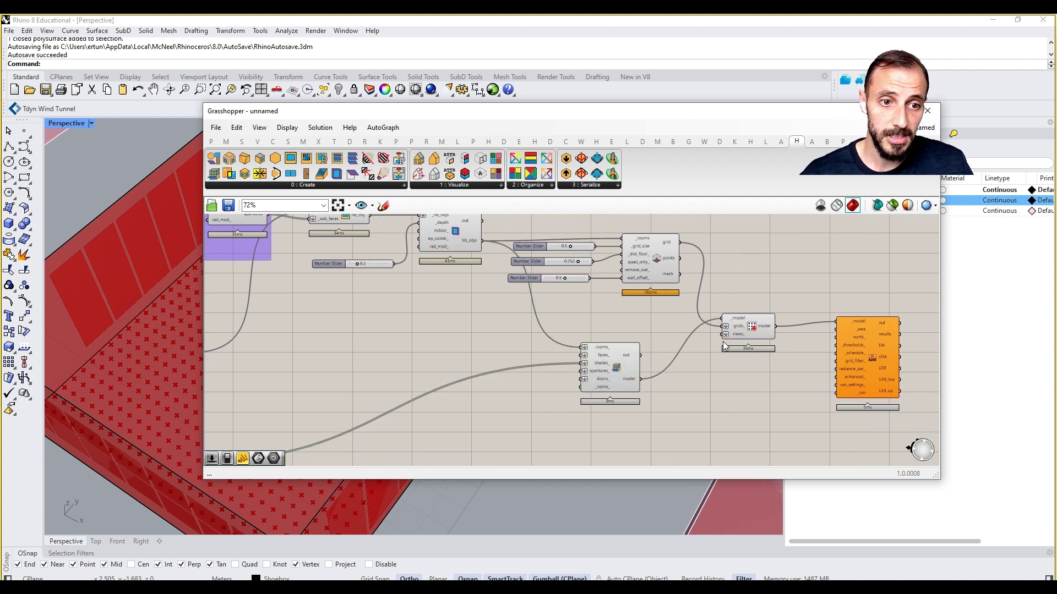
pyautogui.moveTo(737, 362); pyautogui.dragTo(661, 367, button='right')
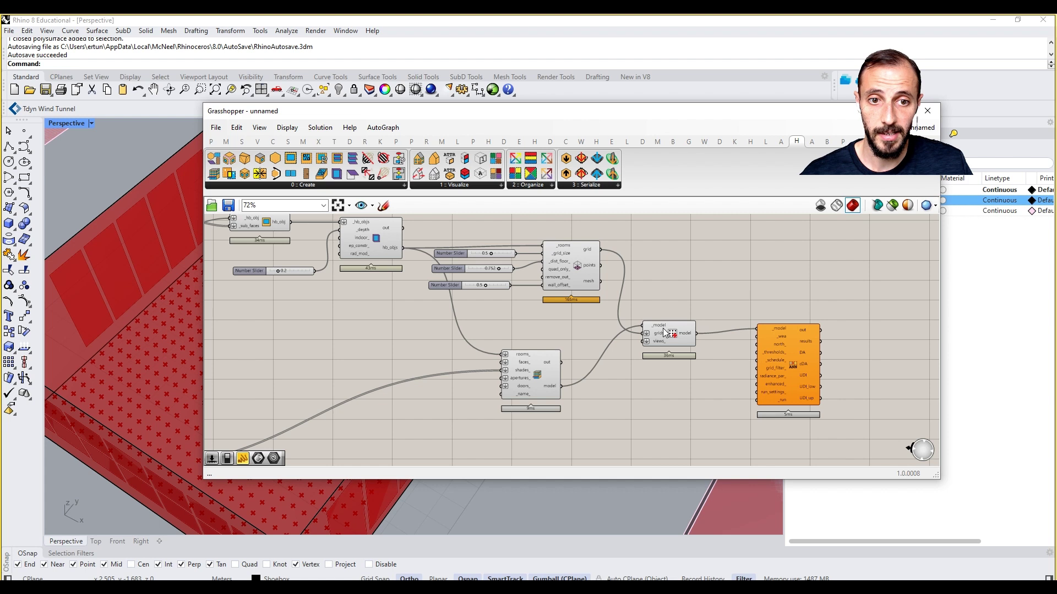
# Add a panel containing test_name and connect it to the HB Model component's _name_ input.
pyautogui.moveTo(686, 336)
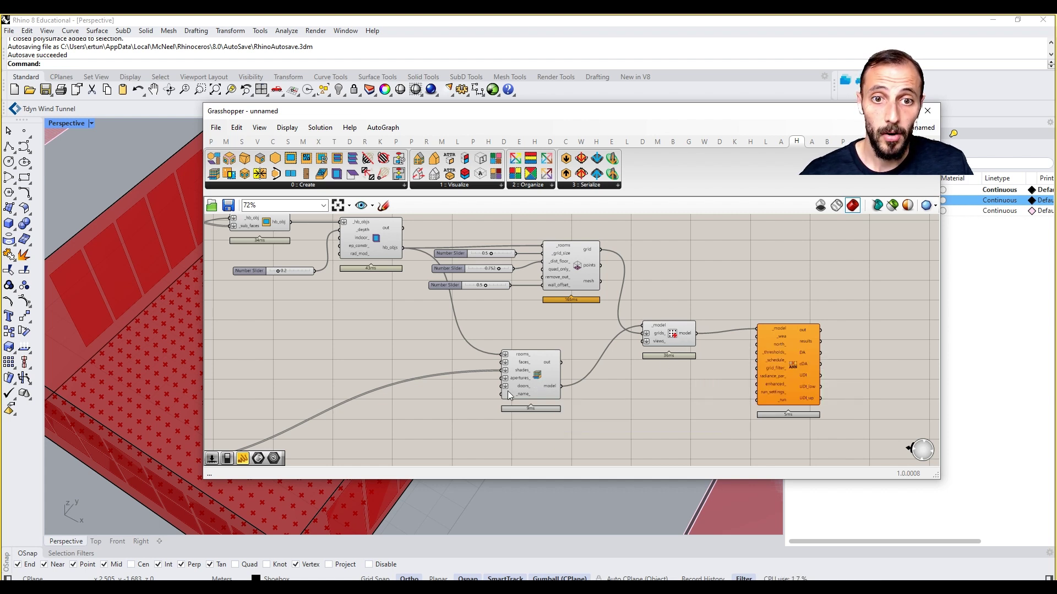
pyautogui.doubleClick(438, 404)
pyautogui.write('//test')
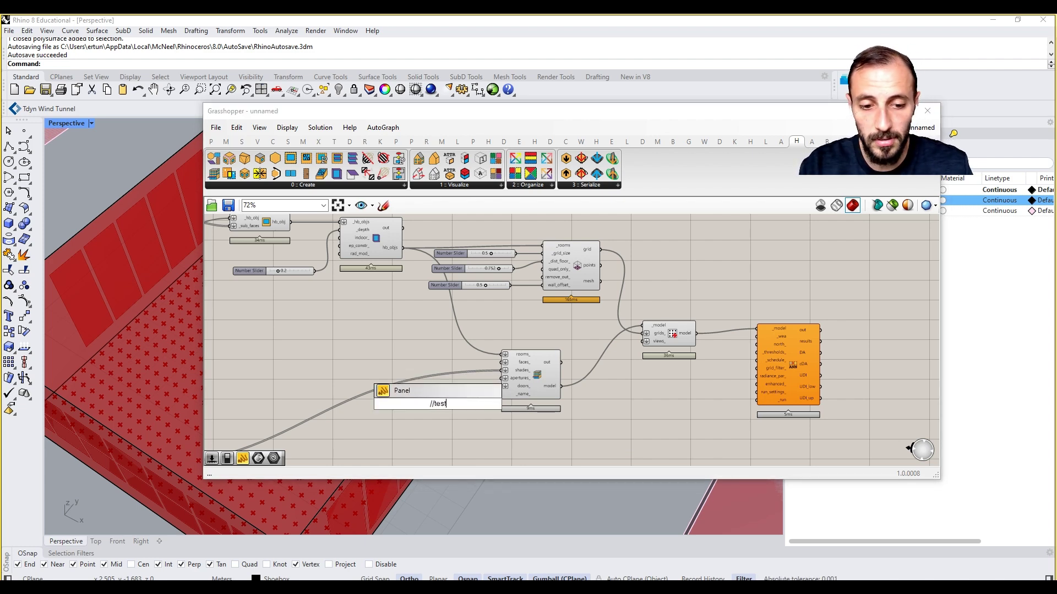
pyautogui.write('_name')
pyautogui.press('Return')
pyautogui.scroll(3, 438, 404)
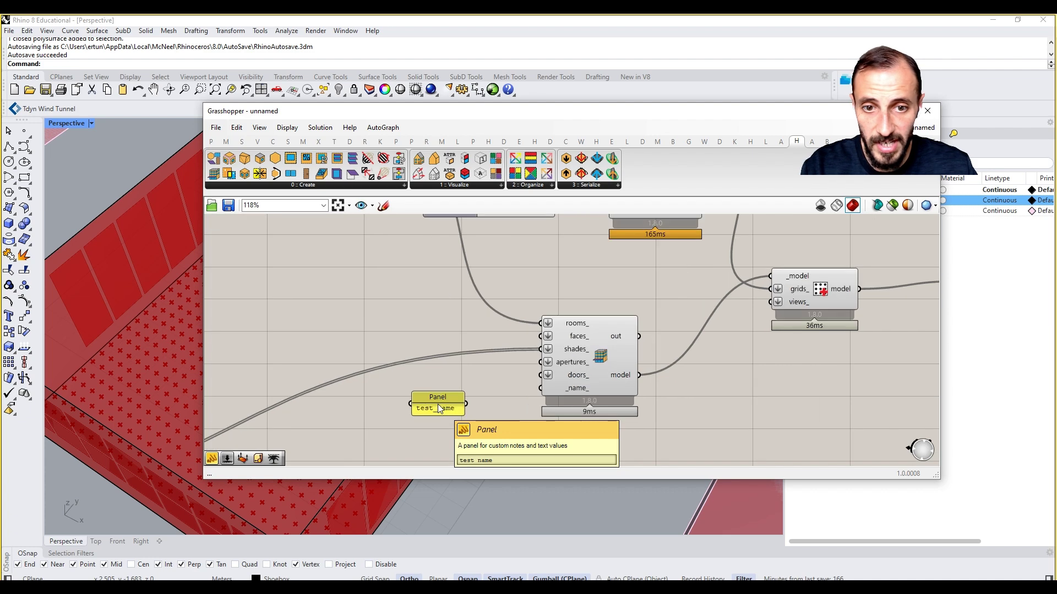
pyautogui.moveTo(467, 406); pyautogui.dragTo(542, 389)
# Add an HB Visualize Wireframe component and connect the HB Model component's model output to its _hb_objs input.
pyautogui.moveTo(907, 291); pyautogui.dragTo(785, 312, button='right')
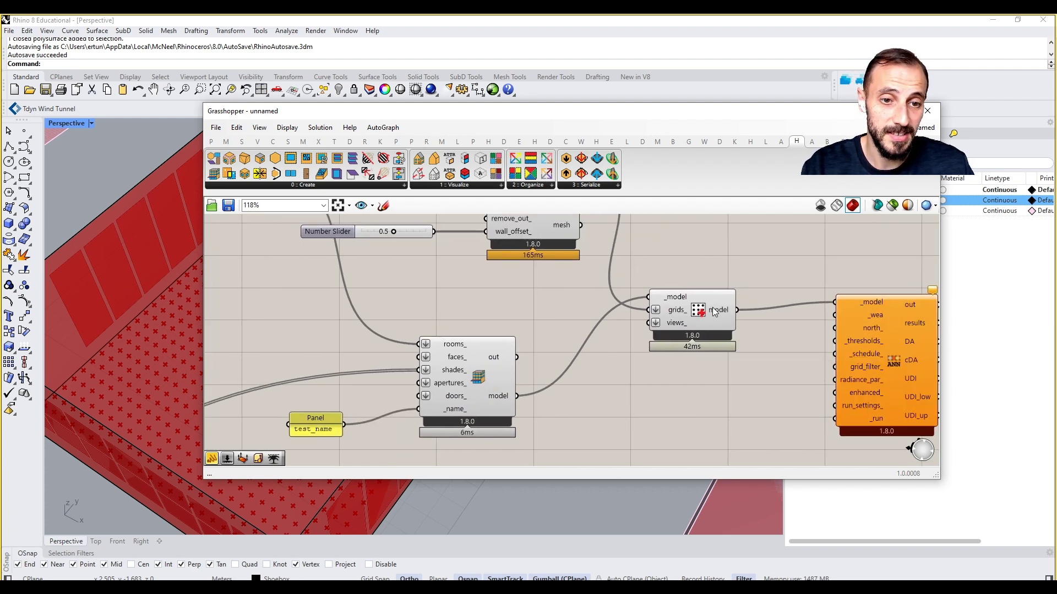
pyautogui.scroll(-2, 707, 309)
pyautogui.moveTo(691, 319)
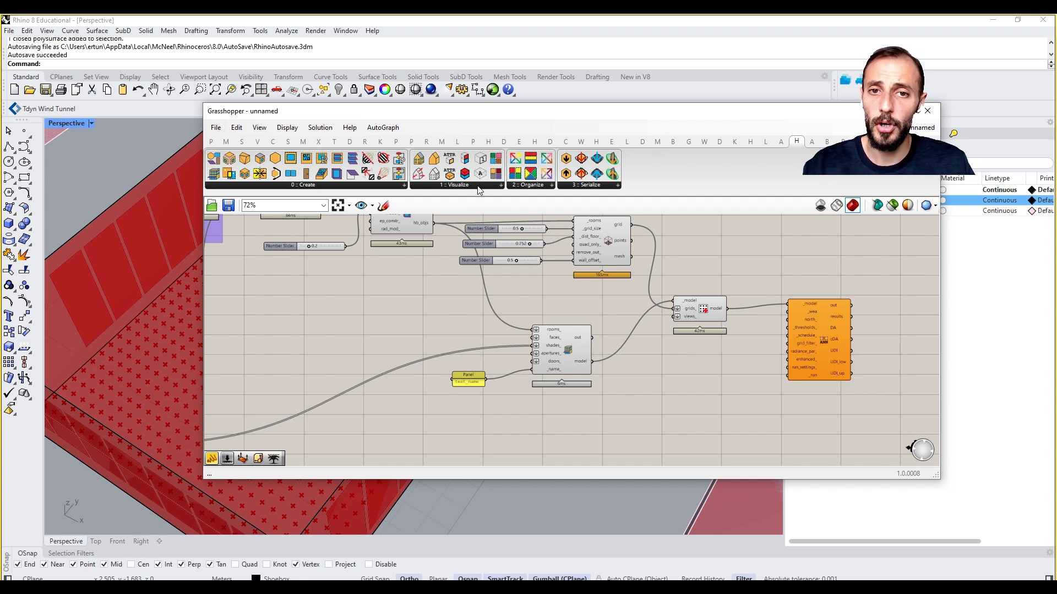
pyautogui.moveTo(678, 438); pyautogui.dragTo(688, 440, button='right')
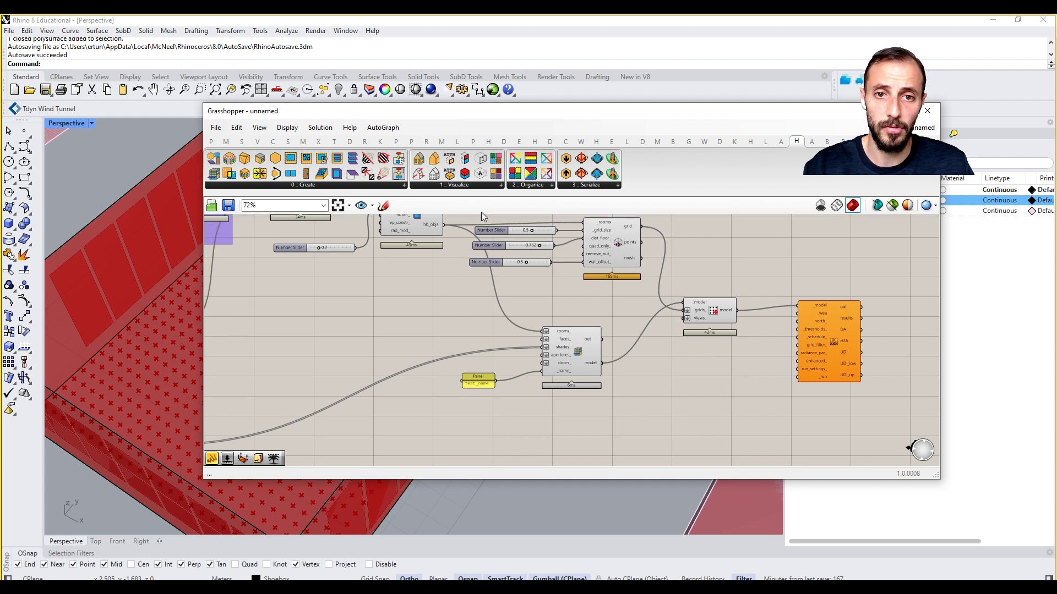
pyautogui.click(467, 185)
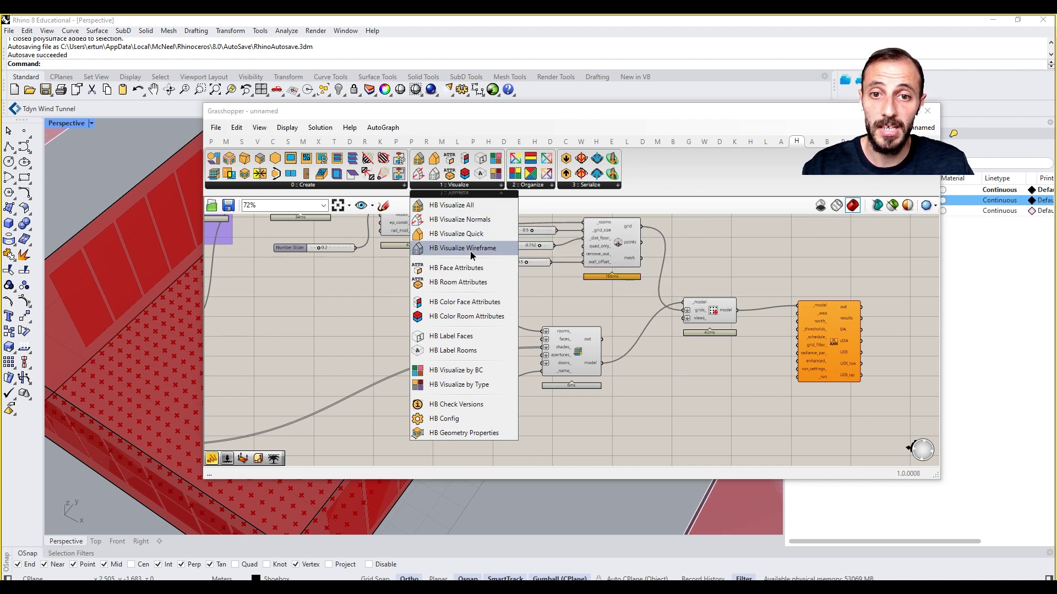
pyautogui.moveTo(470, 248); pyautogui.dragTo(583, 357)
pyautogui.scroll(2, 601, 372)
pyautogui.click(593, 361)
pyautogui.moveTo(647, 390); pyautogui.dragTo(649, 388)
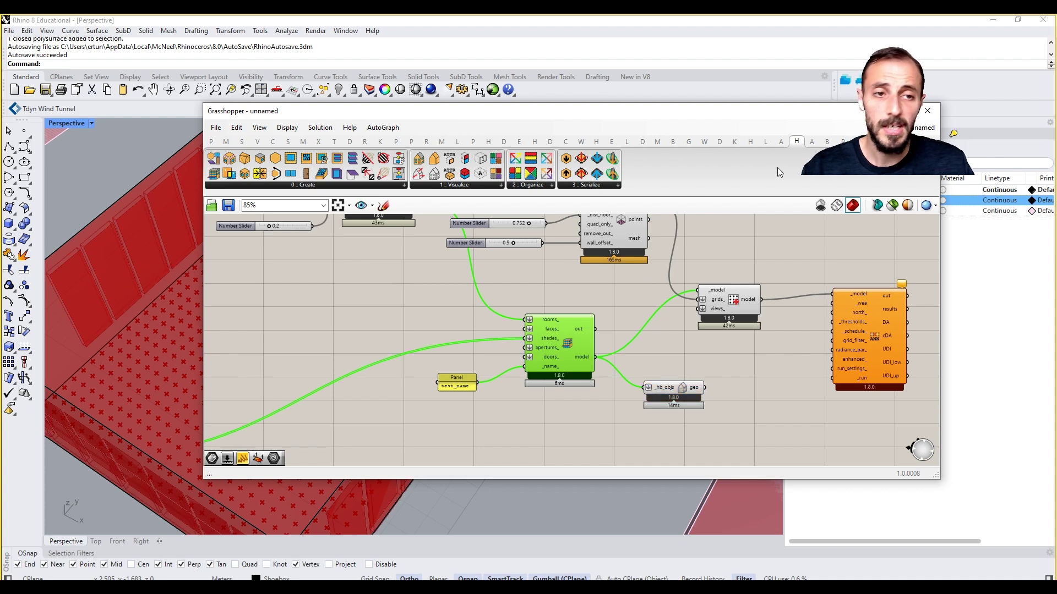
# Turn off the preview of all components feeding the HB Model, the HB Model included, and inspect the wireframe in the Perspective viewport.
pyautogui.scroll(-6, 664, 266)
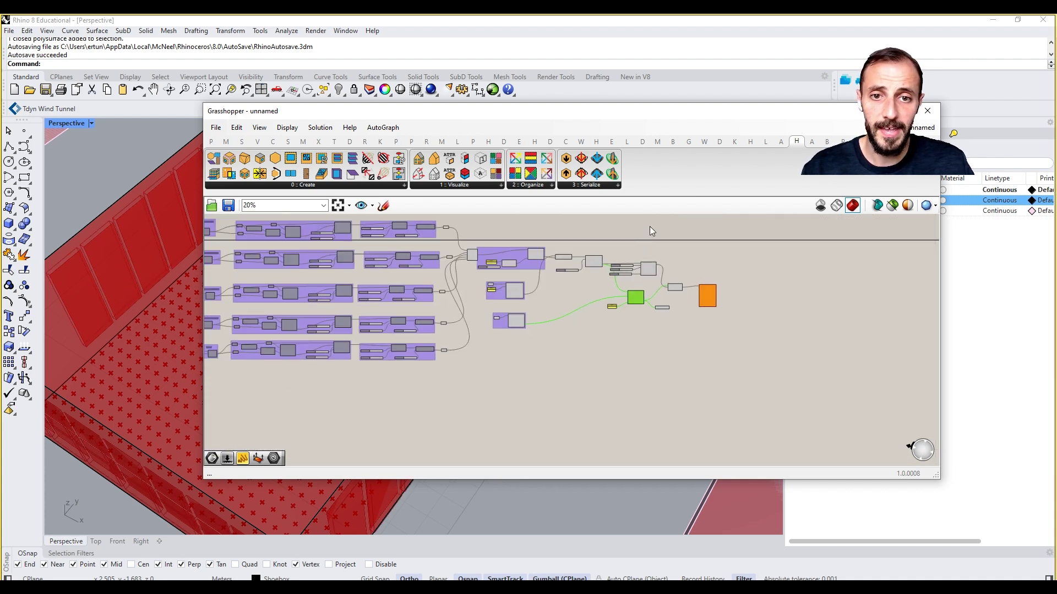
pyautogui.moveTo(650, 226); pyautogui.dragTo(262, 449)
pyautogui.moveTo(280, 444); pyautogui.dragTo(451, 448, button='right')
pyautogui.middleClick(450, 448)
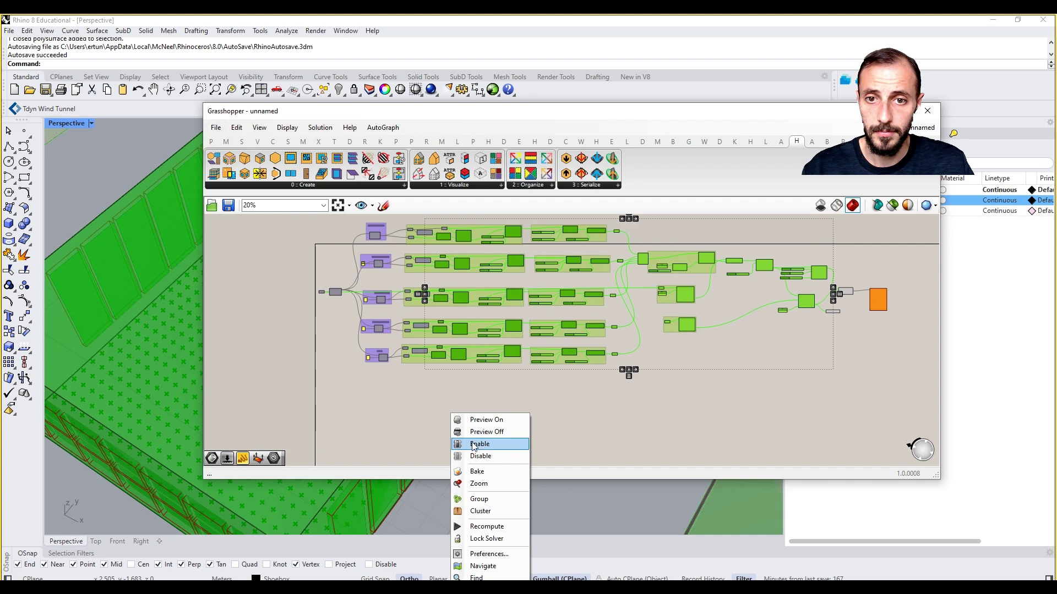
pyautogui.click(481, 433)
pyautogui.click(481, 432)
pyautogui.moveTo(422, 119); pyautogui.dragTo(752, 128)
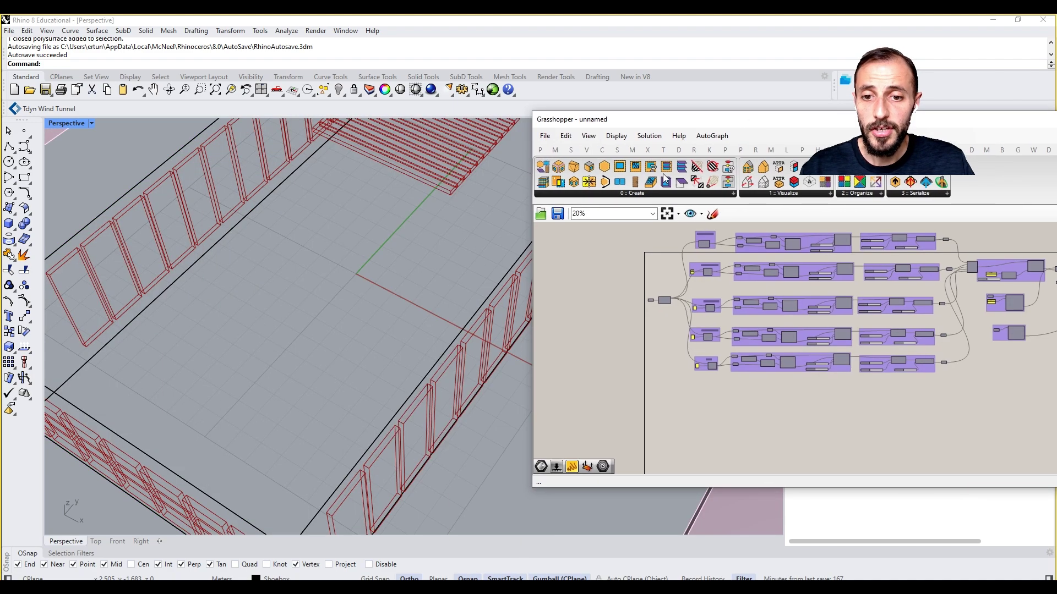
pyautogui.moveTo(341, 407)
pyautogui.mouseDown(button='right')
pyautogui.moveTo(401, 361)
pyautogui.moveTo(400, 337)
pyautogui.moveTo(385, 337)
pyautogui.moveTo(398, 405)
pyautogui.moveTo(388, 369)
pyautogui.moveTo(315, 407)
pyautogui.moveTo(331, 397)
pyautogui.mouseUp(button='right')
pyautogui.scroll(7, 815, 338)
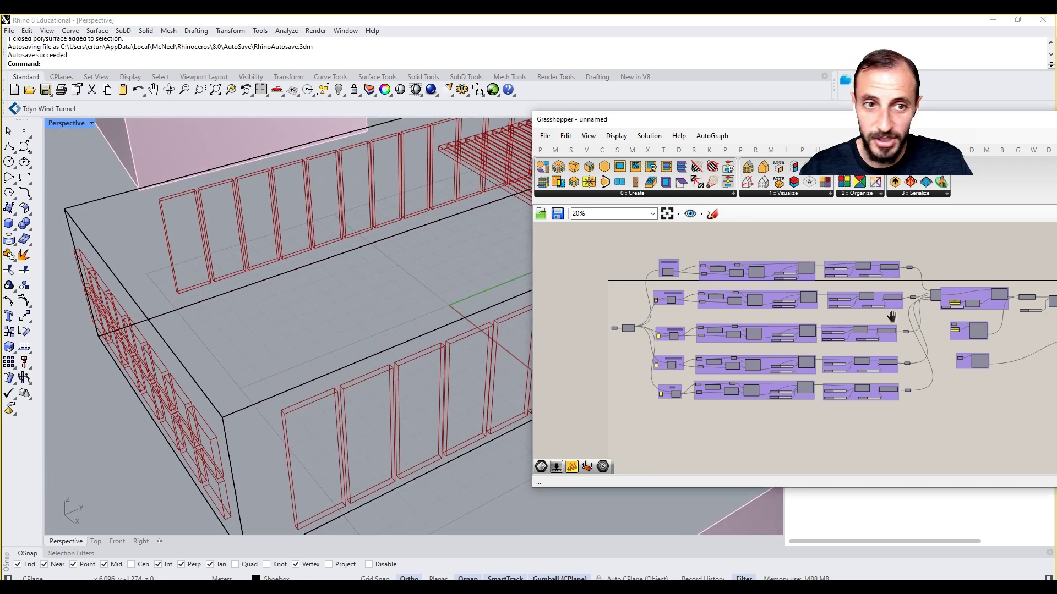
# Set the number slider feeding the aperture border shades' _depth input to 0.4.
pyautogui.moveTo(737, 370); pyautogui.dragTo(835, 347, button='right')
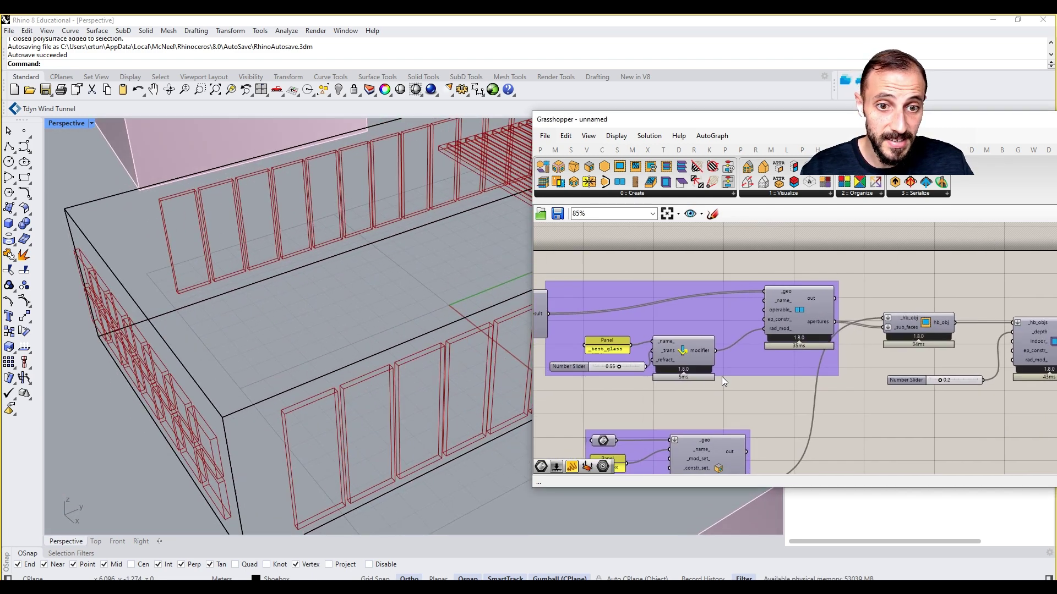
pyautogui.moveTo(957, 382); pyautogui.dragTo(879, 384, button='right')
pyautogui.scroll(3, 875, 385)
pyautogui.moveTo(831, 381)
pyautogui.mouseDown()
pyautogui.moveTo(857, 386)
pyautogui.moveTo(846, 385)
pyautogui.mouseUp()
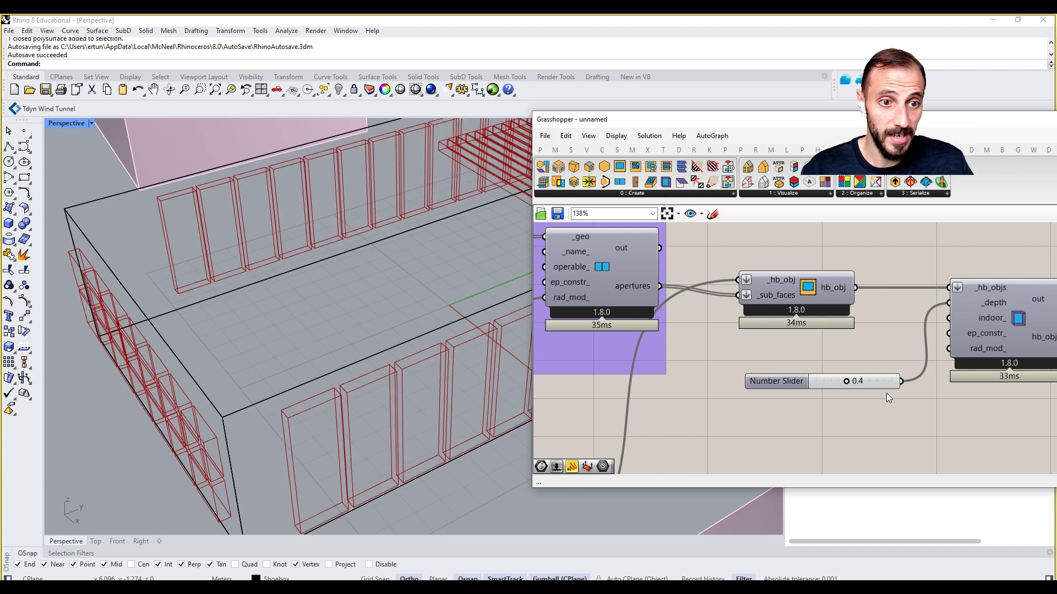
# Add a Boolean Toggle, connect it to the border shade component's indoor_ input and set it to True.
pyautogui.moveTo(989, 318)
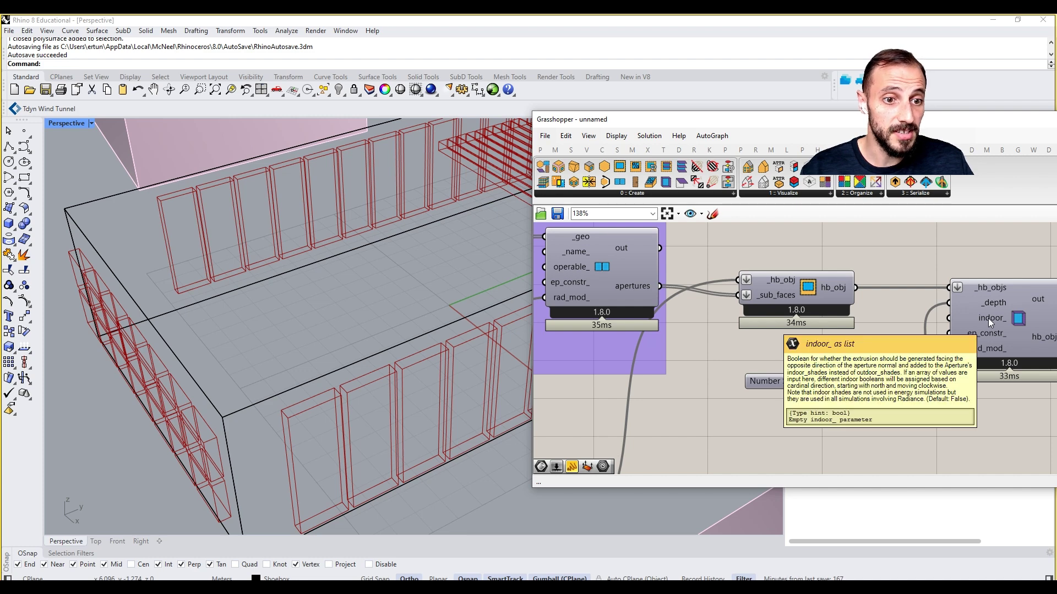
pyautogui.doubleClick(854, 438)
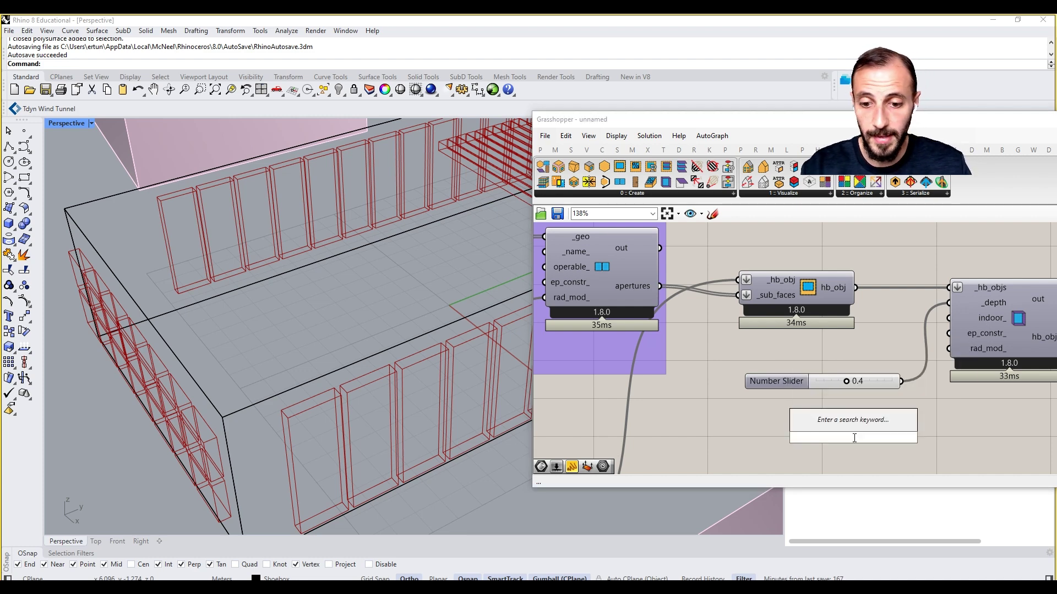
pyautogui.write('togg')
pyautogui.click(858, 426)
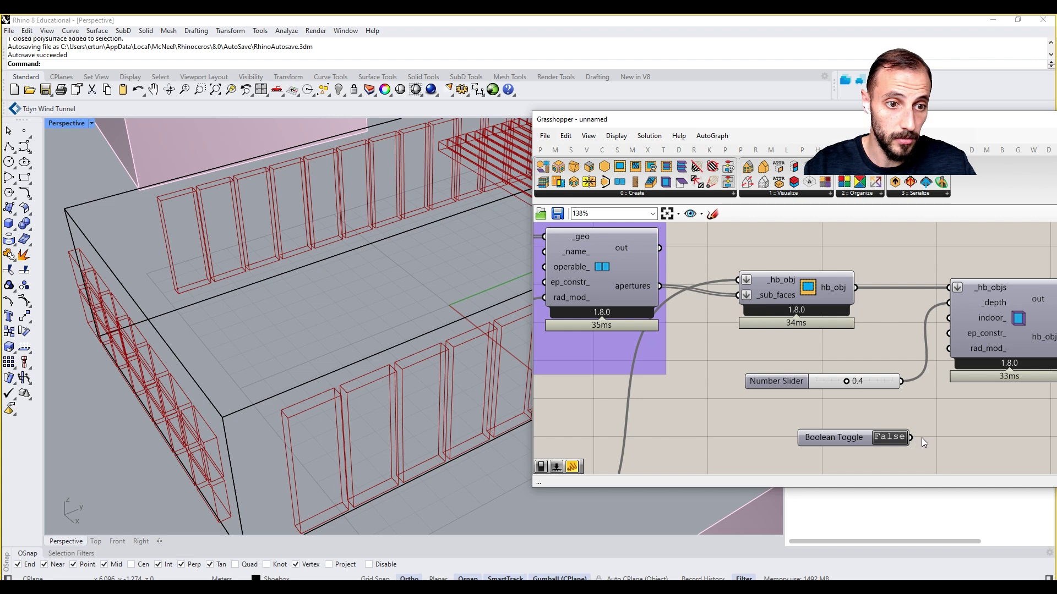
pyautogui.moveTo(910, 438); pyautogui.dragTo(948, 318)
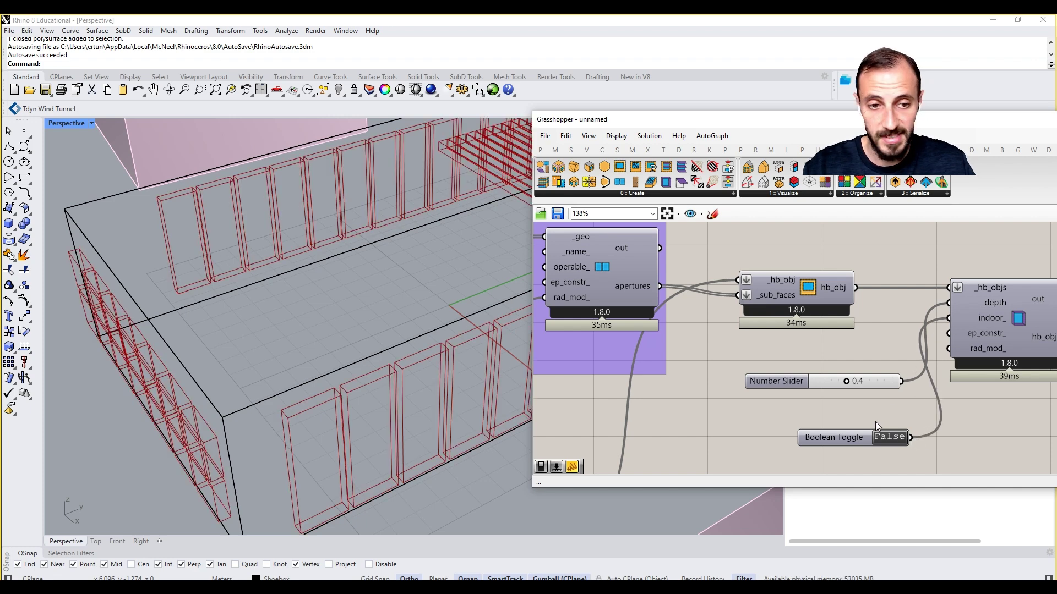
pyautogui.doubleClick(884, 438)
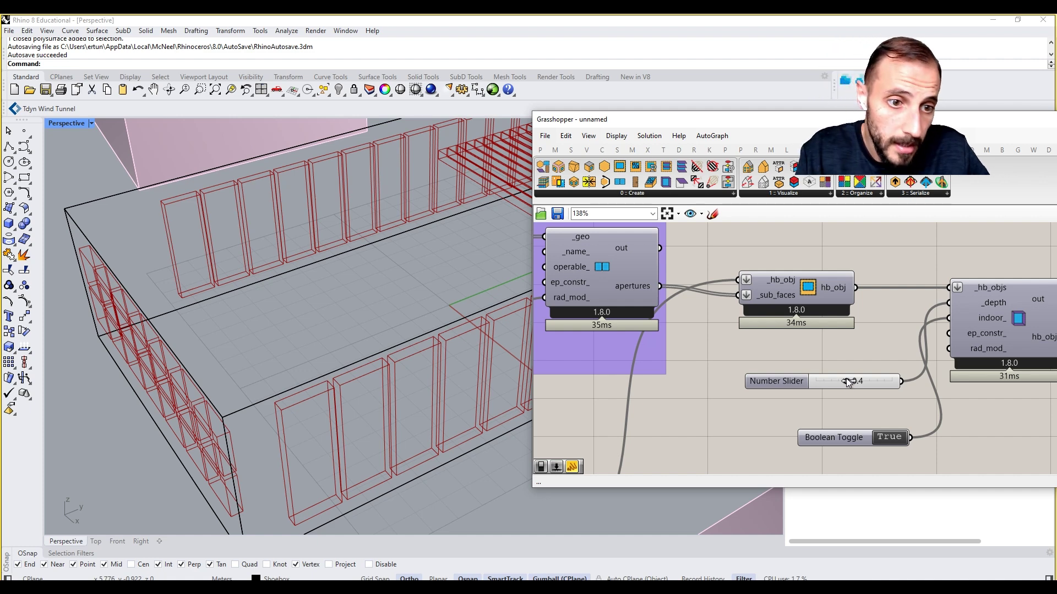
# Set the border shades' depth to 0.2 and inspect the wireframe model in the Perspective viewport.
pyautogui.moveTo(847, 381)
pyautogui.mouseDown()
pyautogui.moveTo(796, 391)
pyautogui.moveTo(832, 392)
pyautogui.mouseUp()
pyautogui.scroll(-5, 359, 347)
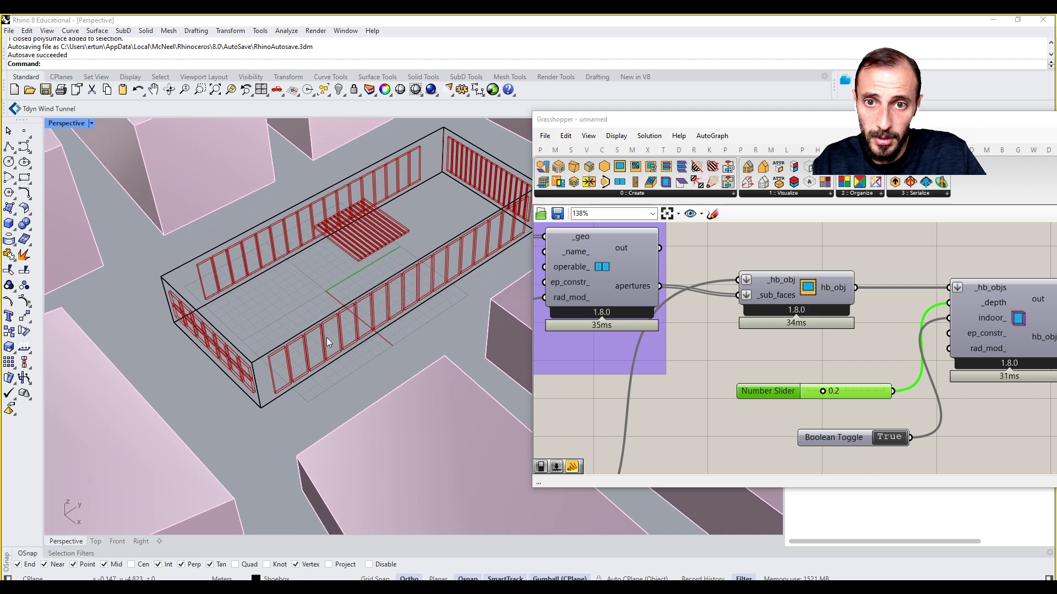
pyautogui.scroll(-3, 412, 284)
pyautogui.scroll(-5, 757, 338)
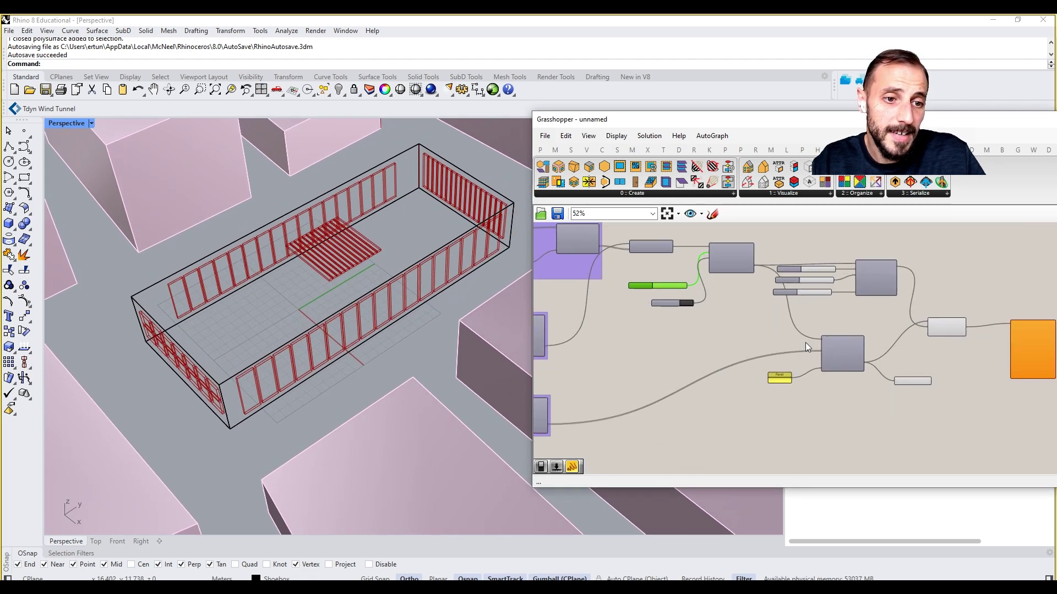
pyautogui.scroll(3, 804, 342)
pyautogui.click(932, 392)
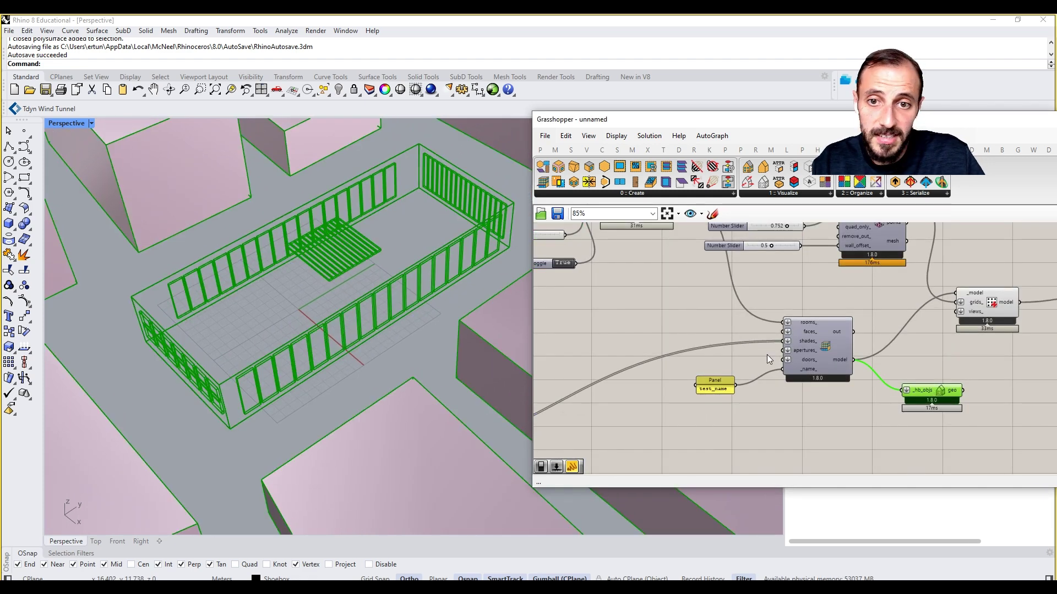
pyautogui.click(669, 339)
pyautogui.scroll(3, 346, 298)
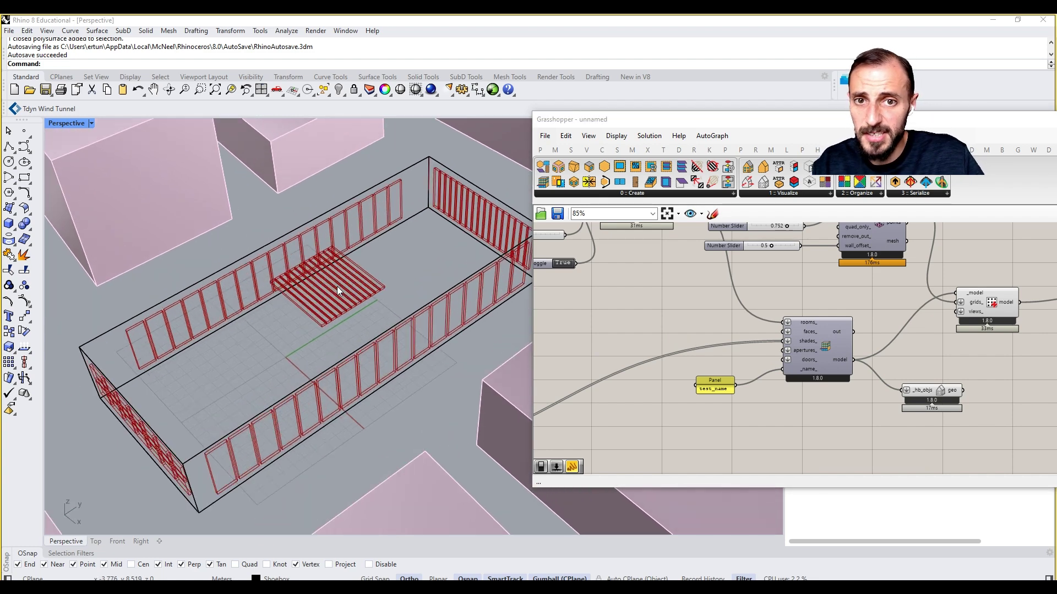
# Switch the preview of the West Facade's list item component on and off again.
pyautogui.moveTo(740, 290); pyautogui.dragTo(874, 306, button='right')
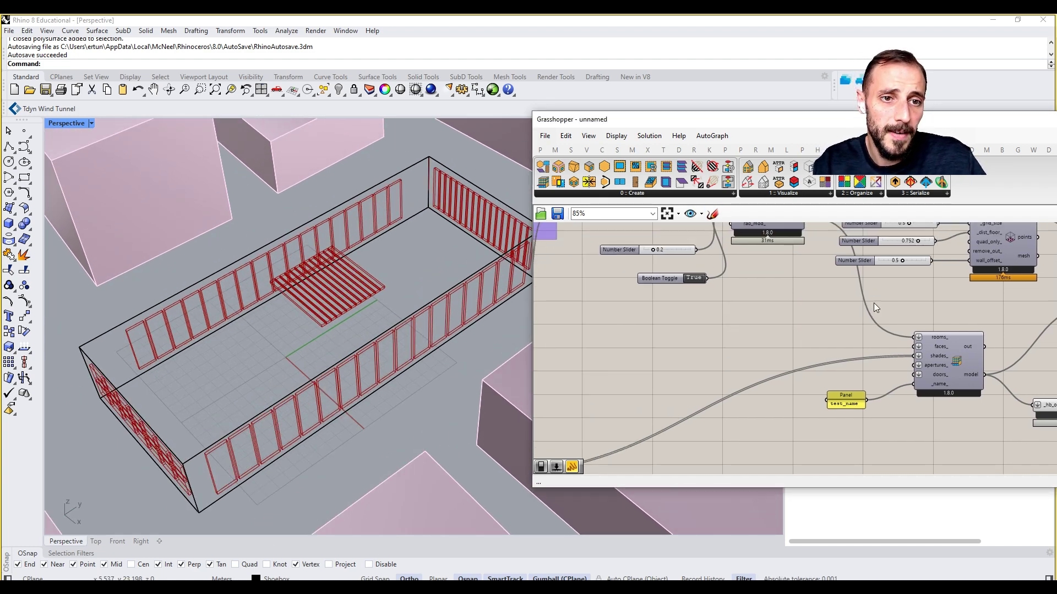
pyautogui.scroll(-8, 903, 325)
pyautogui.scroll(7, 699, 319)
pyautogui.moveTo(678, 298); pyautogui.dragTo(871, 322, button='right')
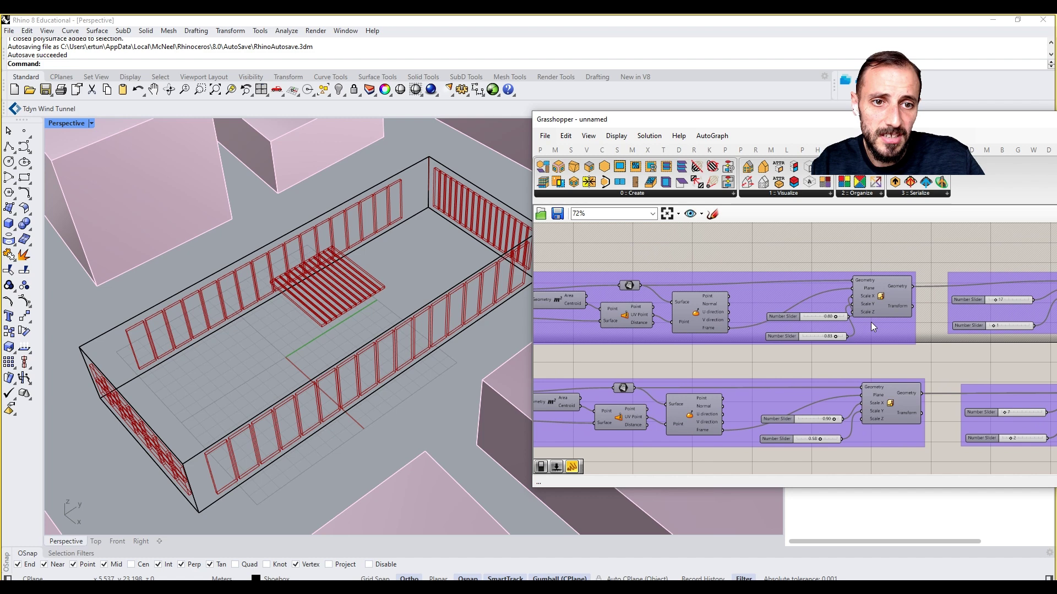
pyautogui.scroll(-3, 881, 324)
pyautogui.scroll(3, 666, 315)
pyautogui.click(562, 317)
pyautogui.rightClick(629, 259)
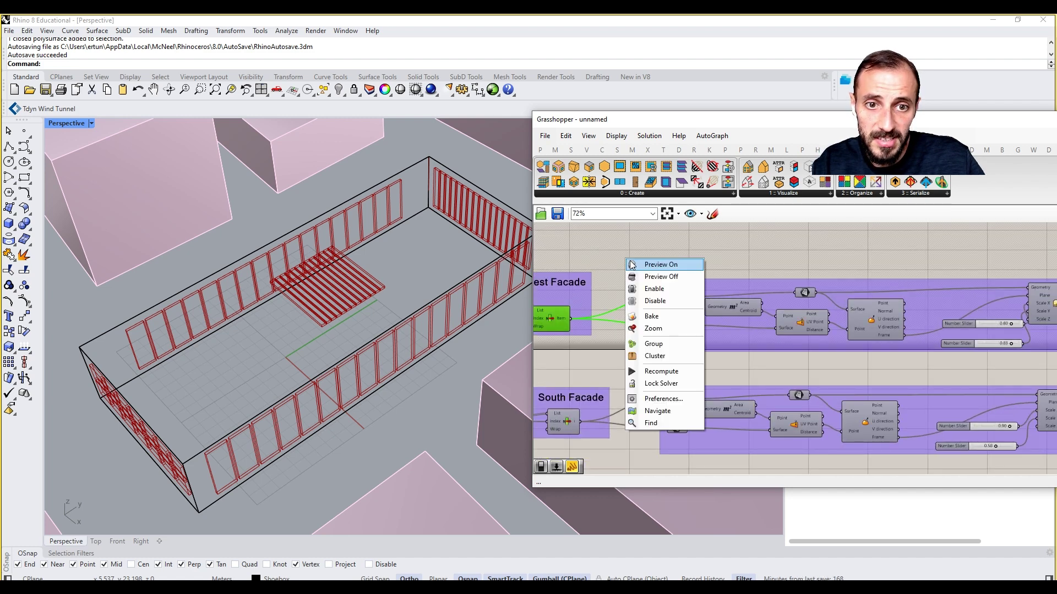
pyautogui.click(631, 264)
pyautogui.rightClick(629, 260)
pyautogui.click(641, 279)
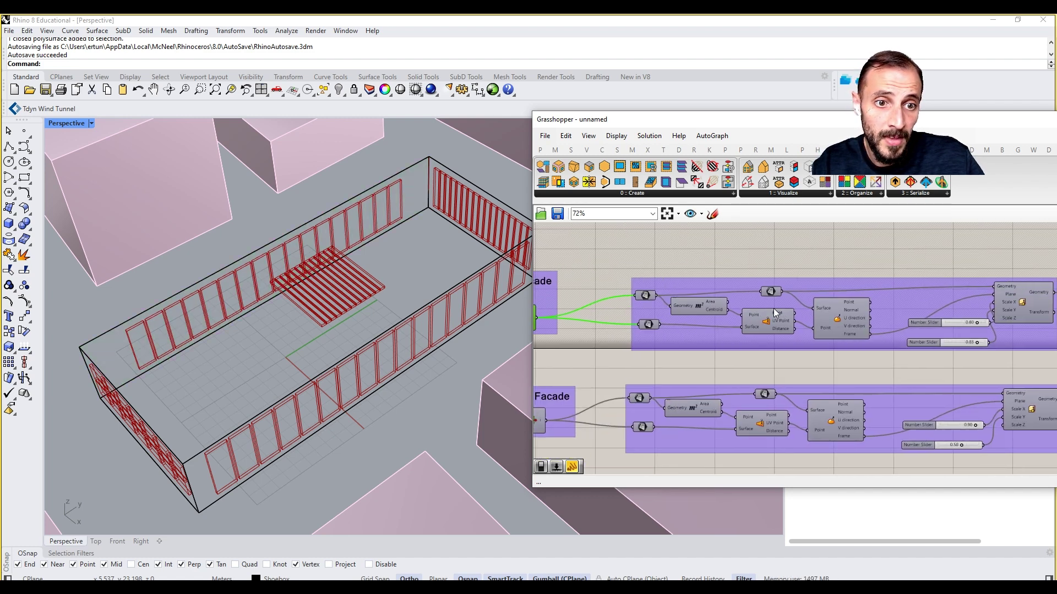
# Set the West Facade's window panel divisions to 5 in U and 3 in V.
pyautogui.scroll(3, 834, 340)
pyautogui.moveTo(952, 331); pyautogui.dragTo(797, 335, button='right')
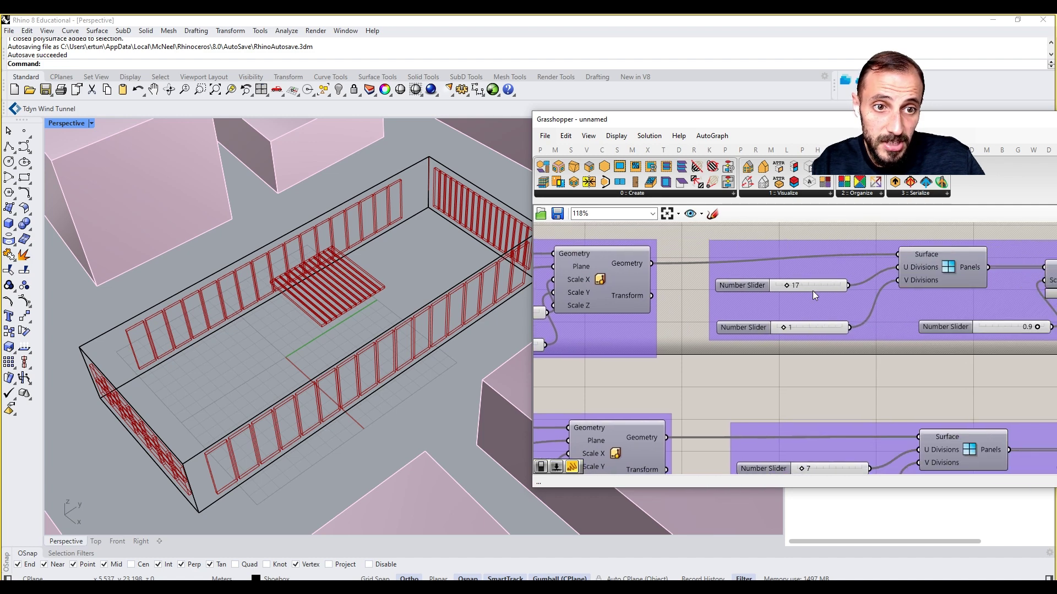
pyautogui.doubleClick(807, 286)
pyautogui.press('Return')
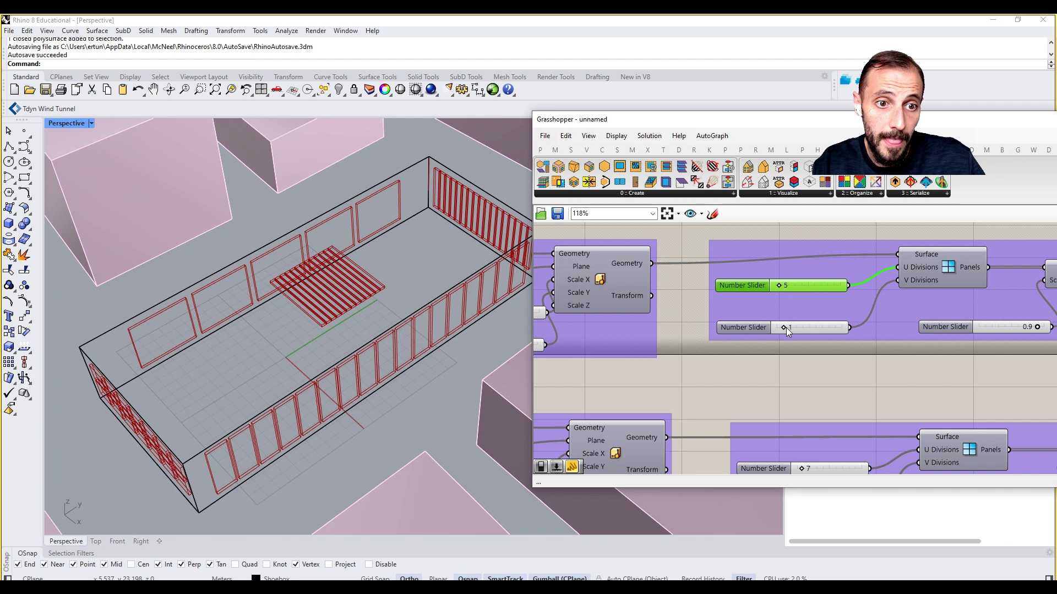
pyautogui.moveTo(785, 329); pyautogui.dragTo(796, 328)
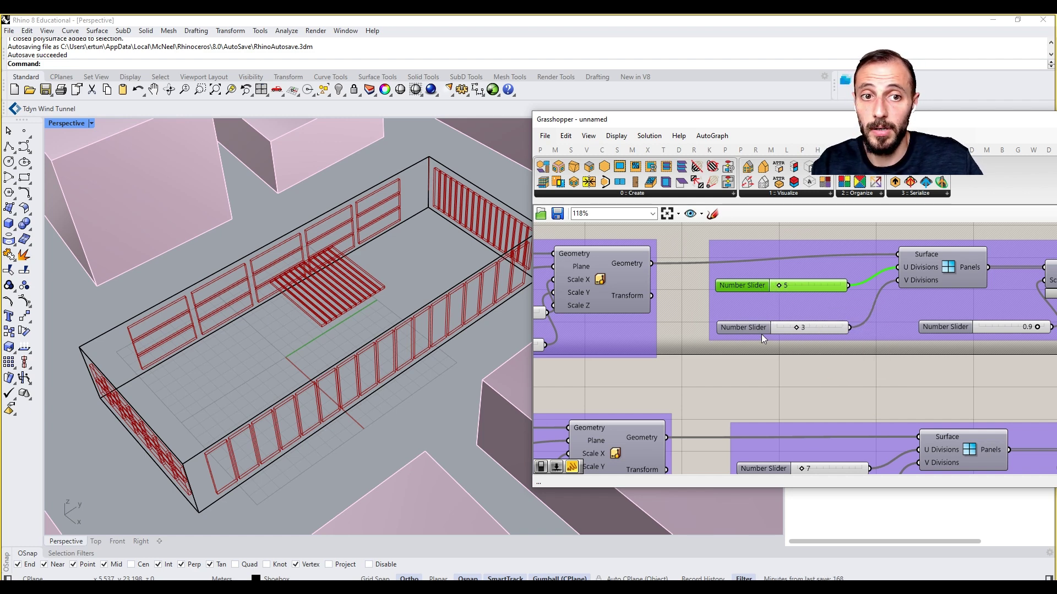
# Add an HB Visualize by Type component below the grid assignment component, near the wireframe component.
pyautogui.scroll(-5, 761, 325)
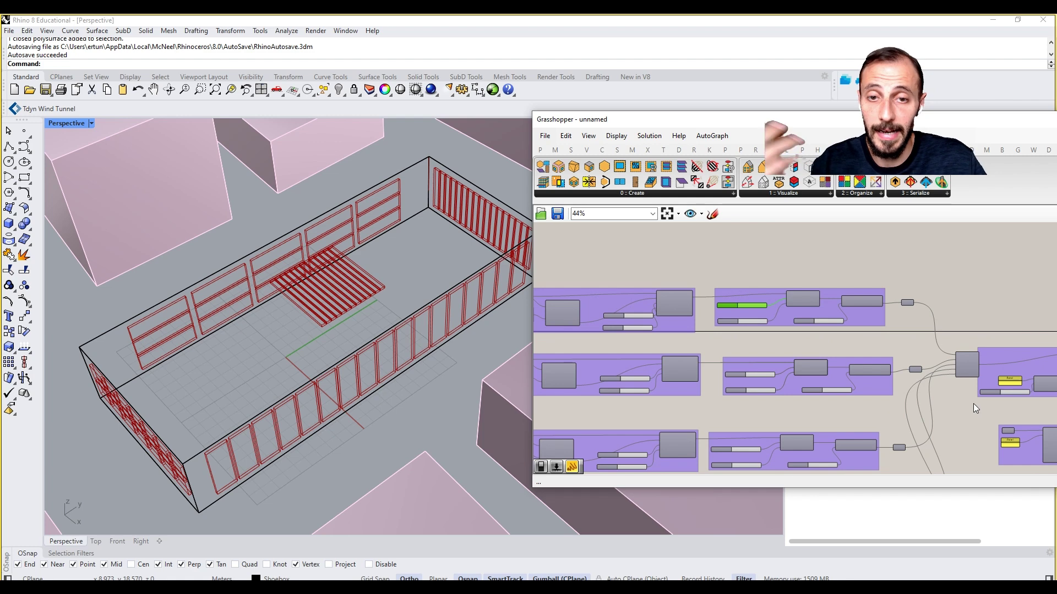
pyautogui.moveTo(973, 404); pyautogui.dragTo(735, 364, button='right')
pyautogui.scroll(-5, 736, 365)
pyautogui.moveTo(886, 383); pyautogui.dragTo(783, 371, button='right')
pyautogui.scroll(7, 784, 371)
pyautogui.scroll(3, 787, 387)
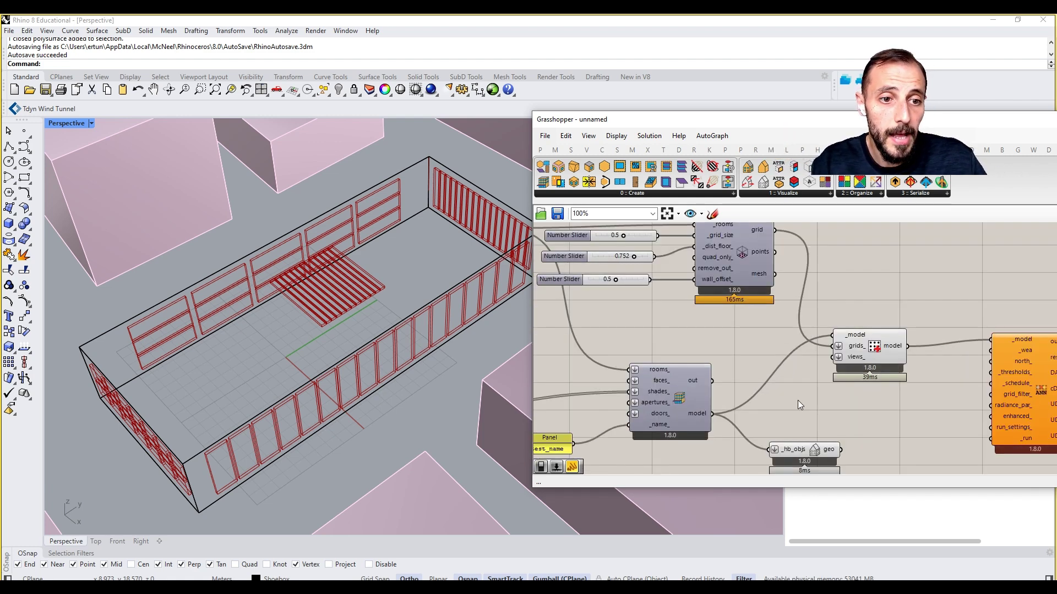
pyautogui.click(803, 453)
pyautogui.click(799, 415)
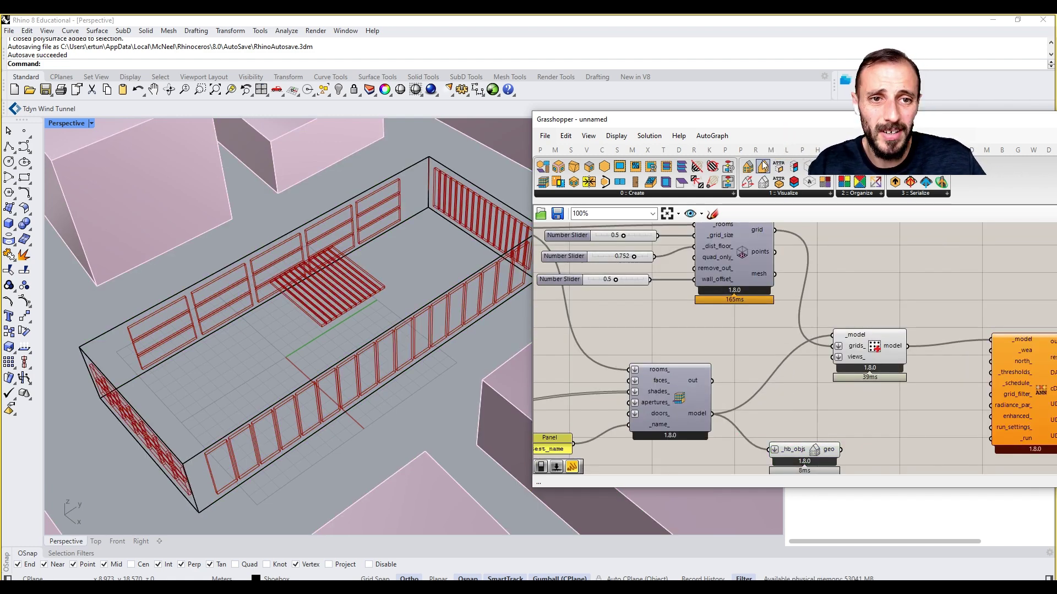
pyautogui.click(761, 195)
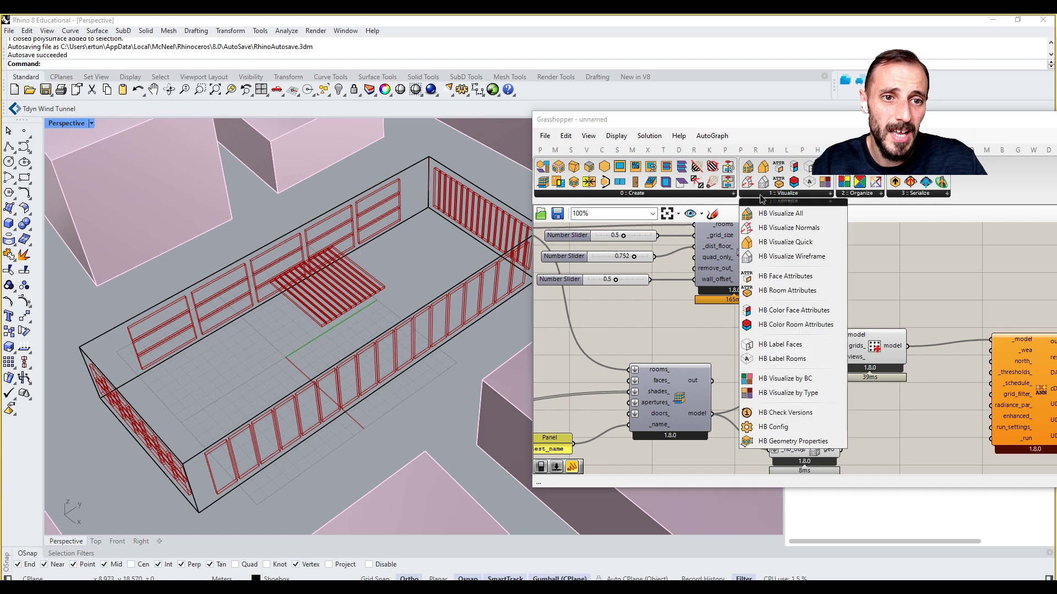
pyautogui.click(811, 393)
pyautogui.click(860, 423)
pyautogui.moveTo(859, 422); pyautogui.dragTo(827, 305, button='right')
pyautogui.moveTo(827, 305); pyautogui.dragTo(845, 394)
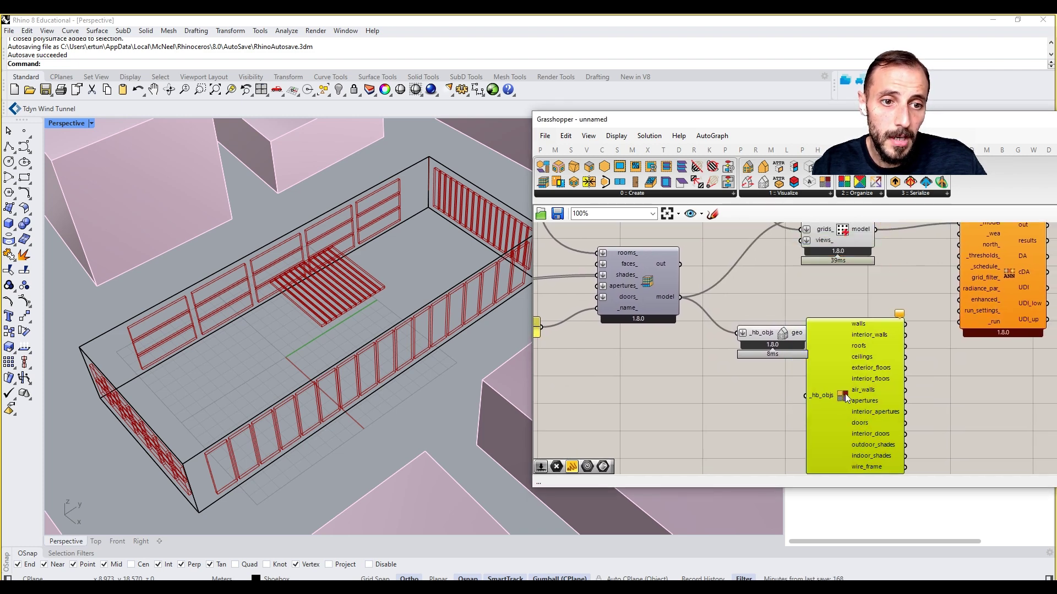
# Connect the HB Model's model output to the HB Visualize by Type component's _hb_objs input and delete the wireframe component.
pyautogui.moveTo(767, 334); pyautogui.dragTo(730, 397)
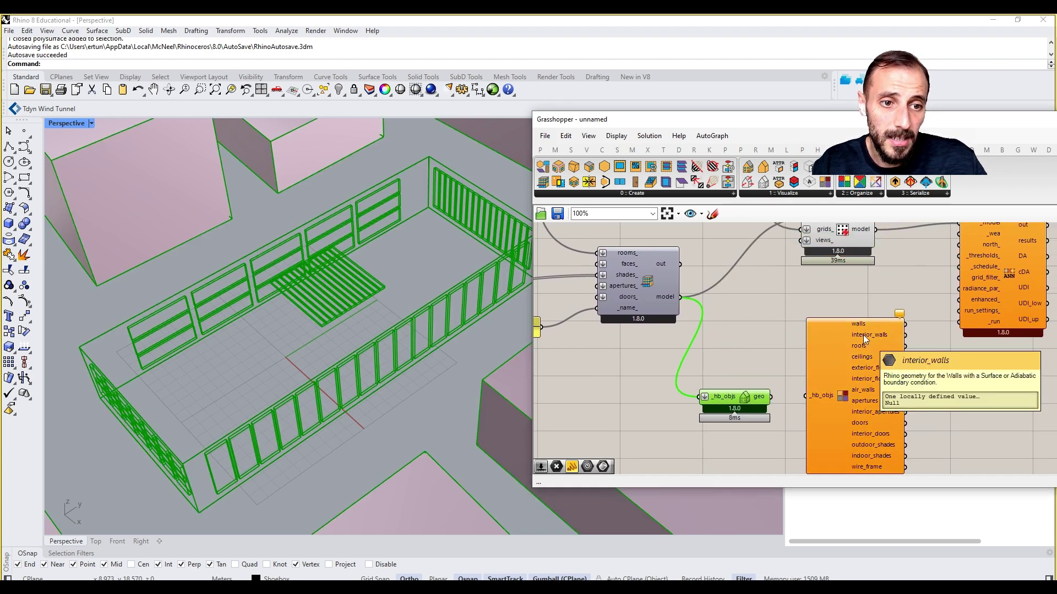
pyautogui.moveTo(677, 298); pyautogui.dragTo(805, 395)
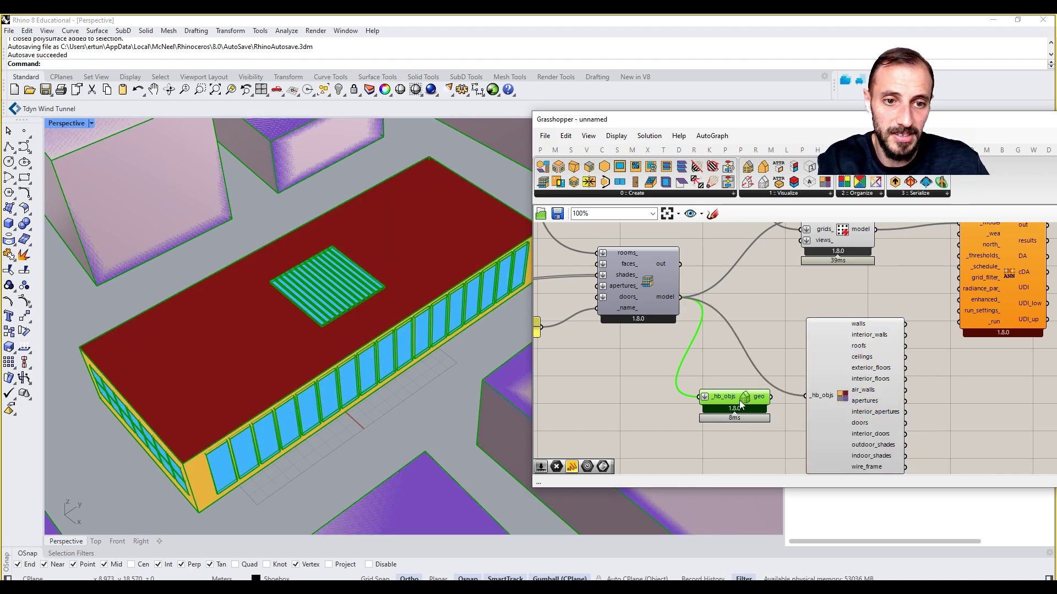
pyautogui.press('Delete')
# Examine the walls, roof, windows and border shades of the type-colored model from several angles in the Perspective viewport.
pyautogui.moveTo(336, 369); pyautogui.dragTo(348, 328, button='right')
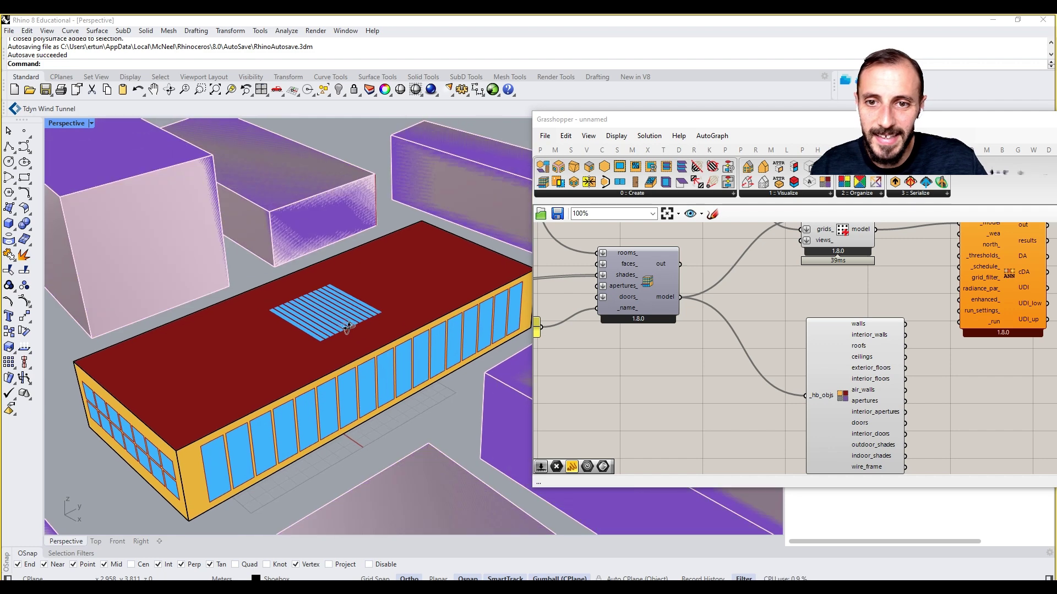
pyautogui.scroll(8, 213, 448)
pyautogui.moveTo(297, 456); pyautogui.dragTo(312, 423, button='right')
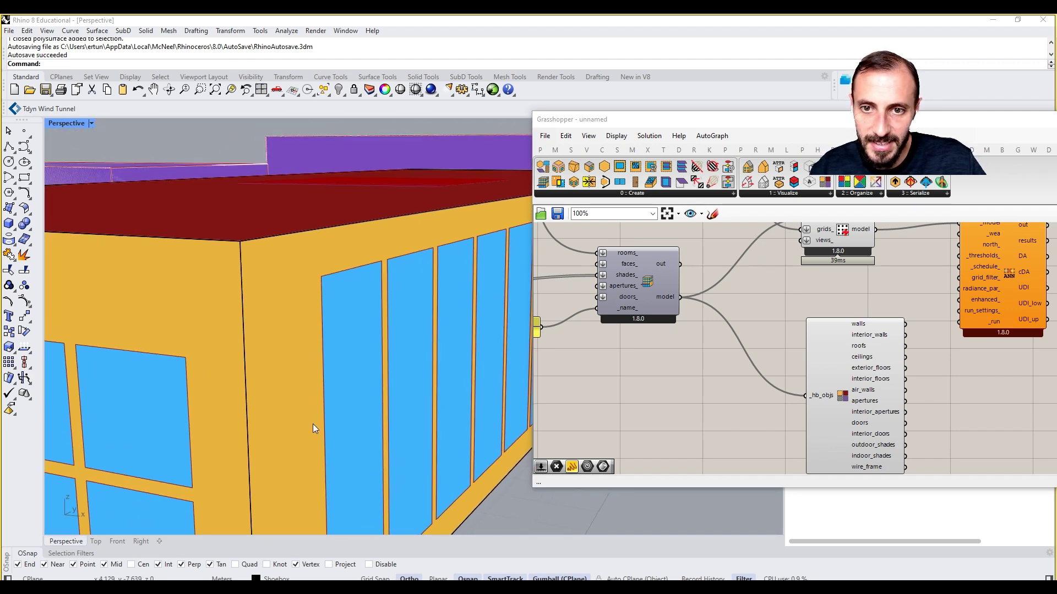
pyautogui.scroll(6, 285, 370)
pyautogui.moveTo(312, 352); pyautogui.dragTo(342, 313, button='right')
pyautogui.scroll(-10, 335, 308)
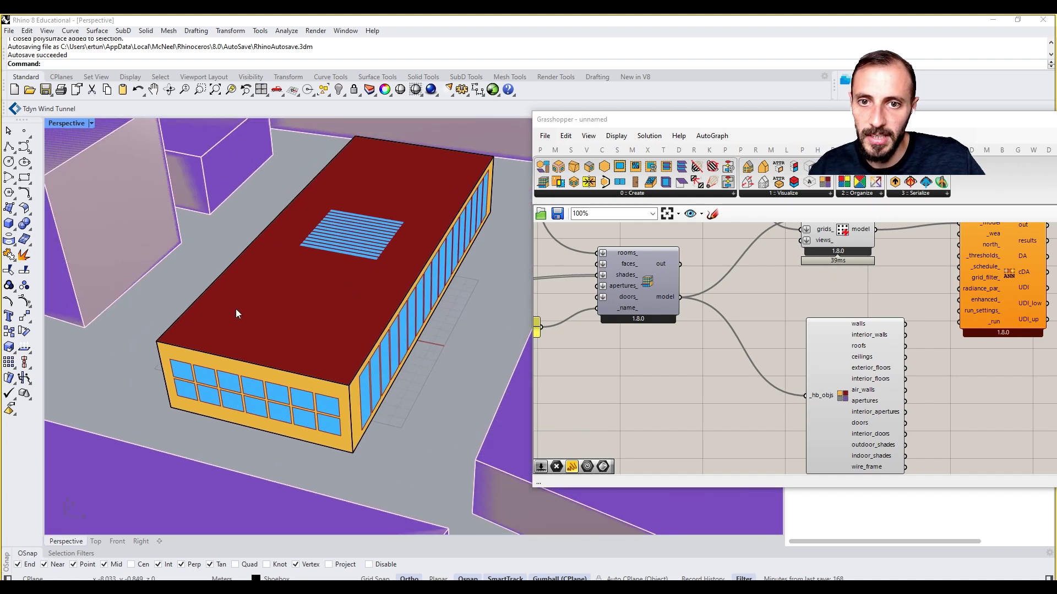
pyautogui.moveTo(285, 335); pyautogui.dragTo(289, 308, button='right')
pyautogui.scroll(4, 285, 411)
pyautogui.moveTo(277, 421); pyautogui.dragTo(334, 388, button='right')
pyautogui.scroll(-6, 334, 389)
# Add an HB Visualize All component and connect the HB Model's model output to its _hb_objs input.
pyautogui.moveTo(920, 401); pyautogui.dragTo(836, 403, button='right')
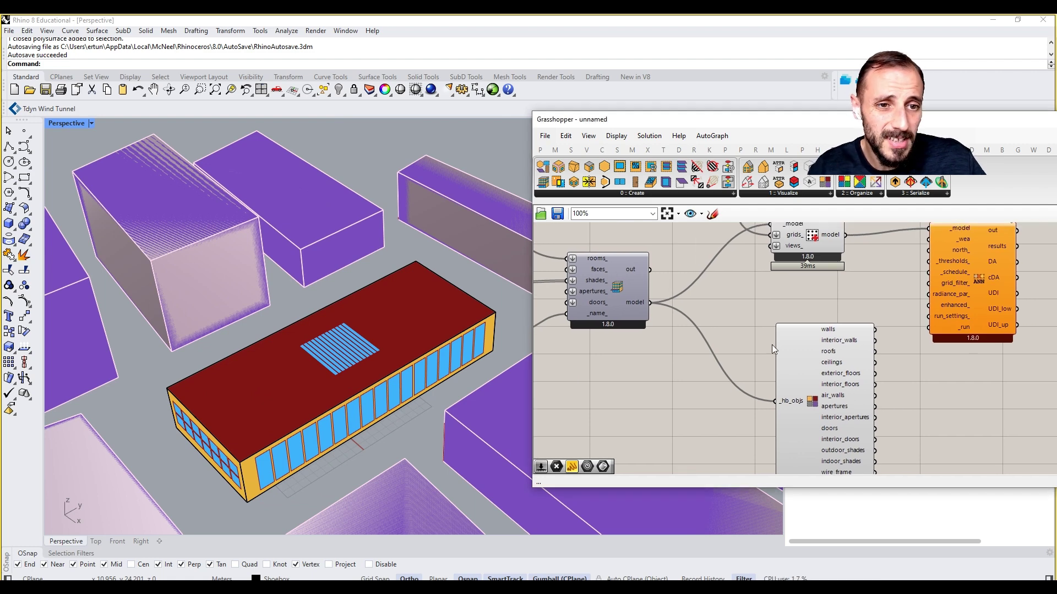
pyautogui.click(773, 193)
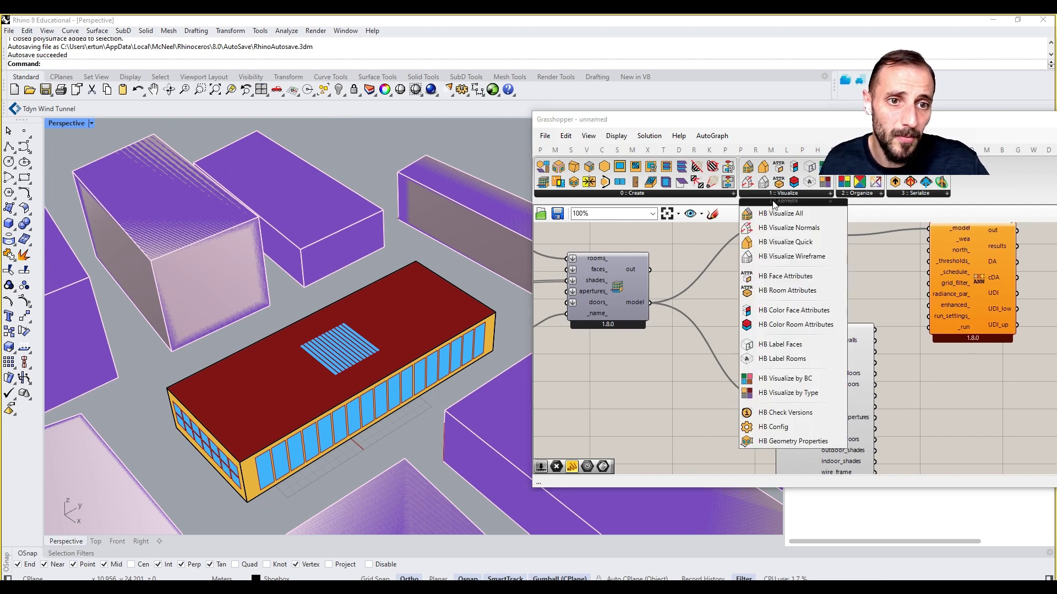
pyautogui.moveTo(774, 214); pyautogui.dragTo(697, 344)
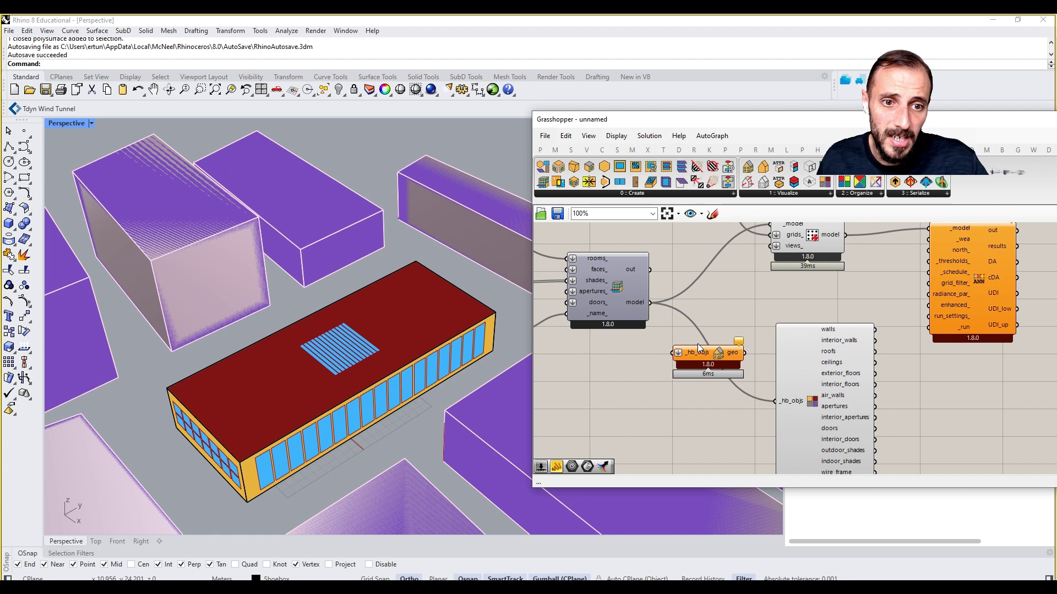
pyautogui.moveTo(651, 302); pyautogui.dragTo(698, 355)
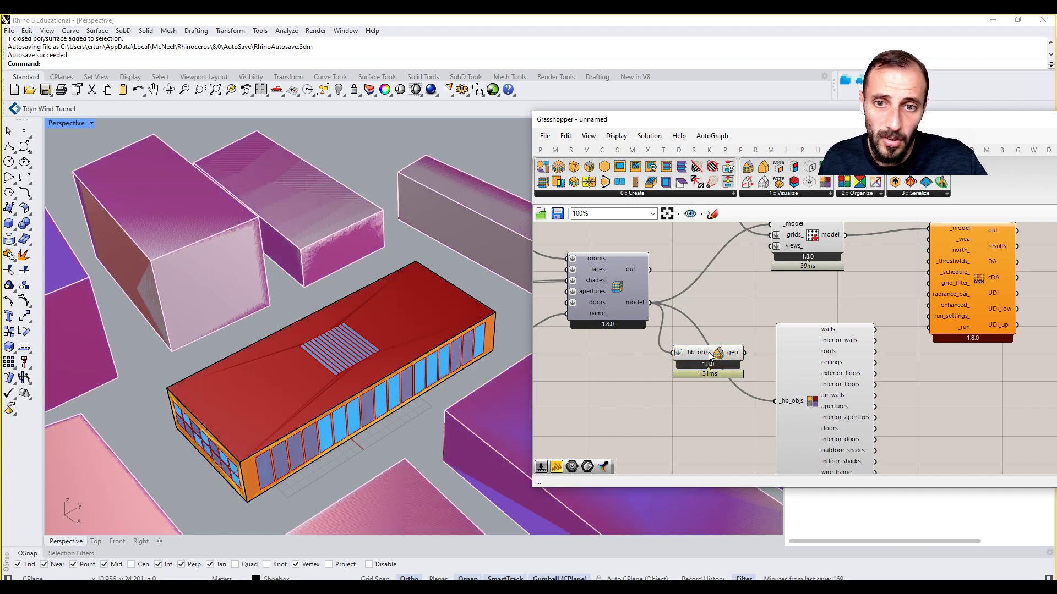
pyautogui.click(710, 357)
pyautogui.click(742, 339)
# Turn off the preview of the HB Visualize by Type component.
pyautogui.click(834, 386)
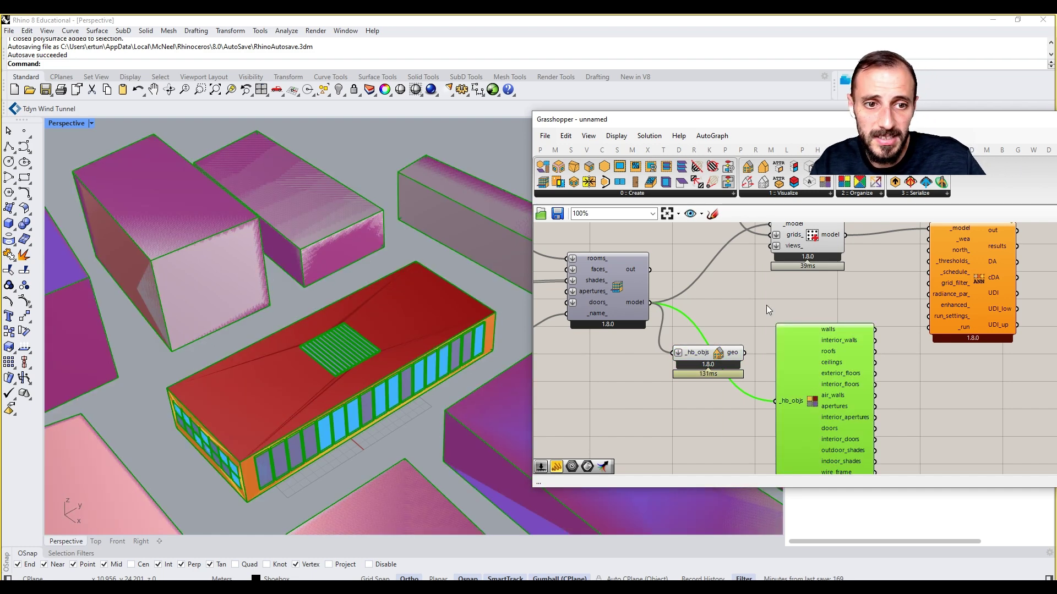
pyautogui.middleClick(765, 305)
pyautogui.click(783, 316)
pyautogui.click(748, 304)
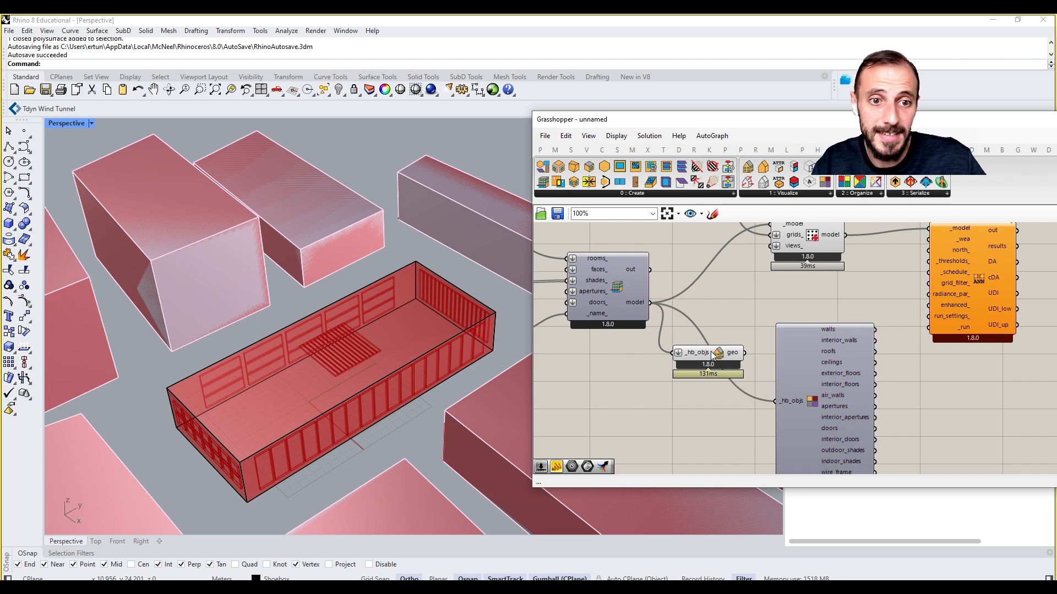
# Add an HB Room Attributes list below the HB Model component and review the attributes it offers.
pyautogui.click(713, 356)
pyautogui.click(762, 197)
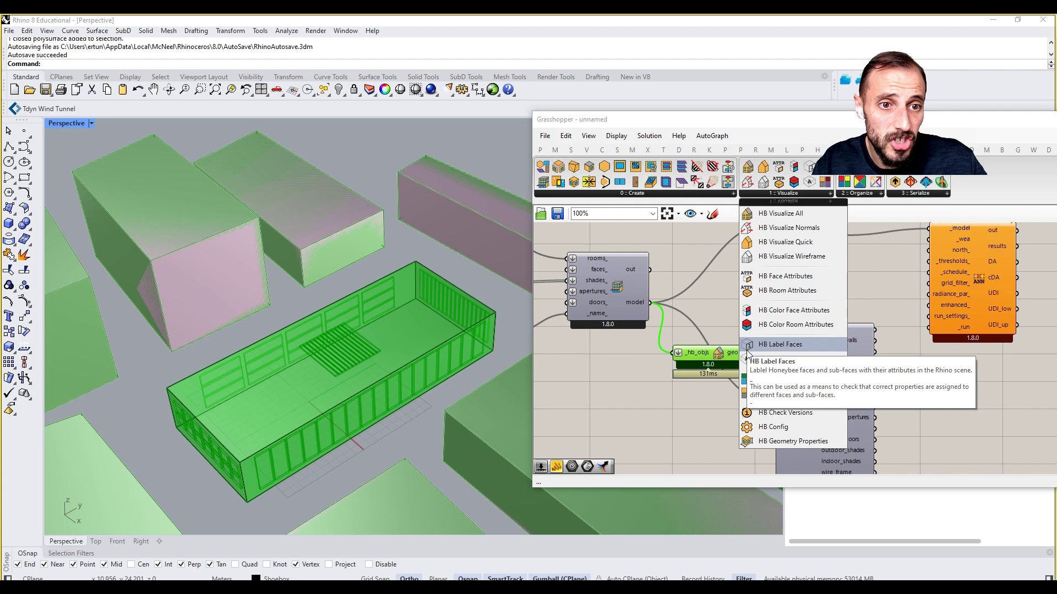
pyautogui.click(788, 290)
pyautogui.moveTo(710, 311); pyautogui.dragTo(653, 427)
pyautogui.click(701, 428)
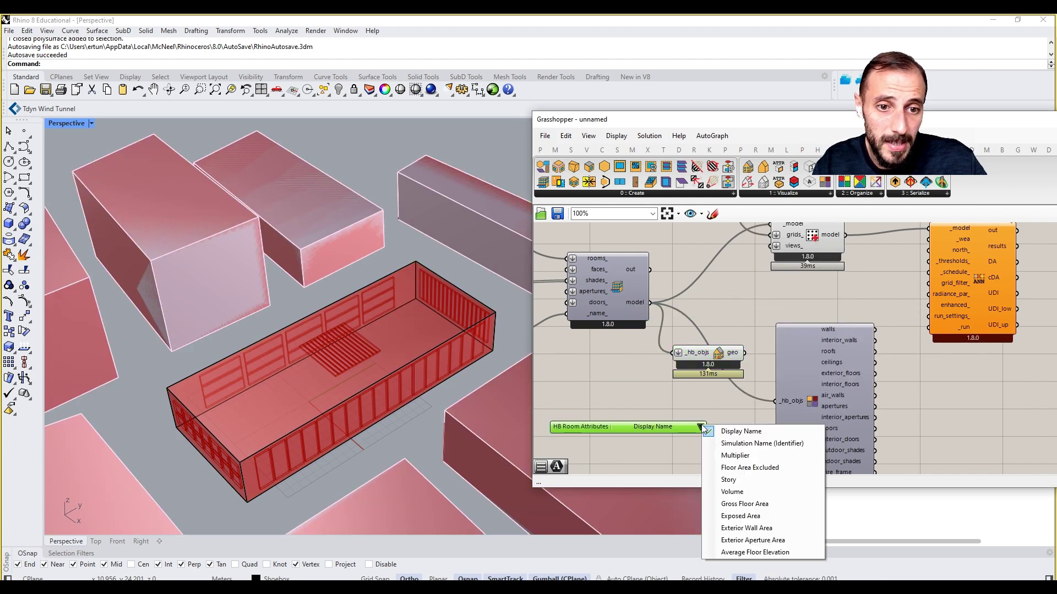
pyautogui.click(602, 429)
# Add an HB Color Room Attributes component, connecting the HB Model's model output to _rooms_model and the HB Room Attributes list to _attribute.
pyautogui.click(776, 193)
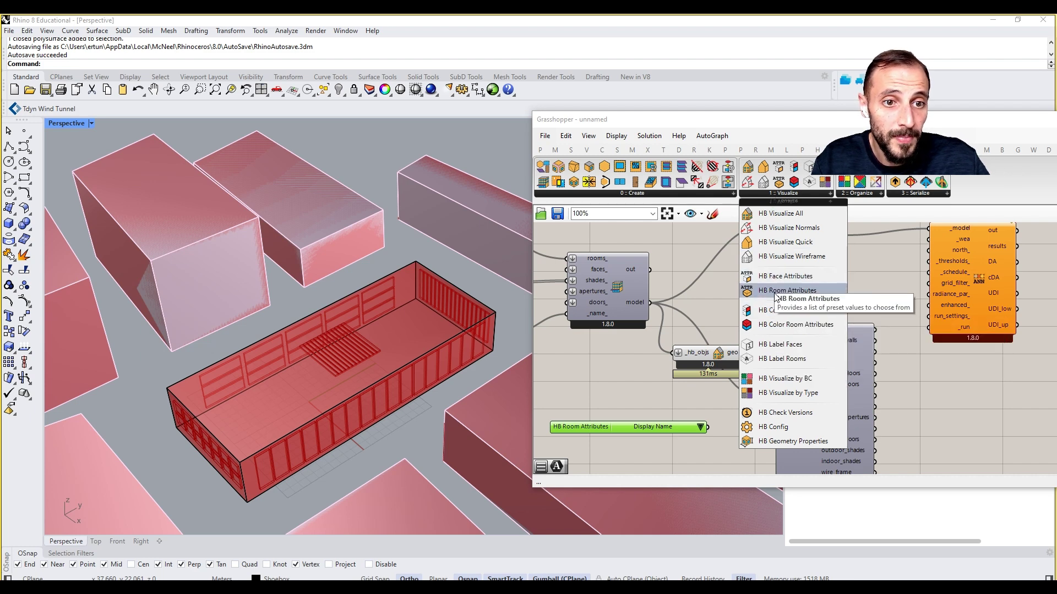
pyautogui.click(766, 193)
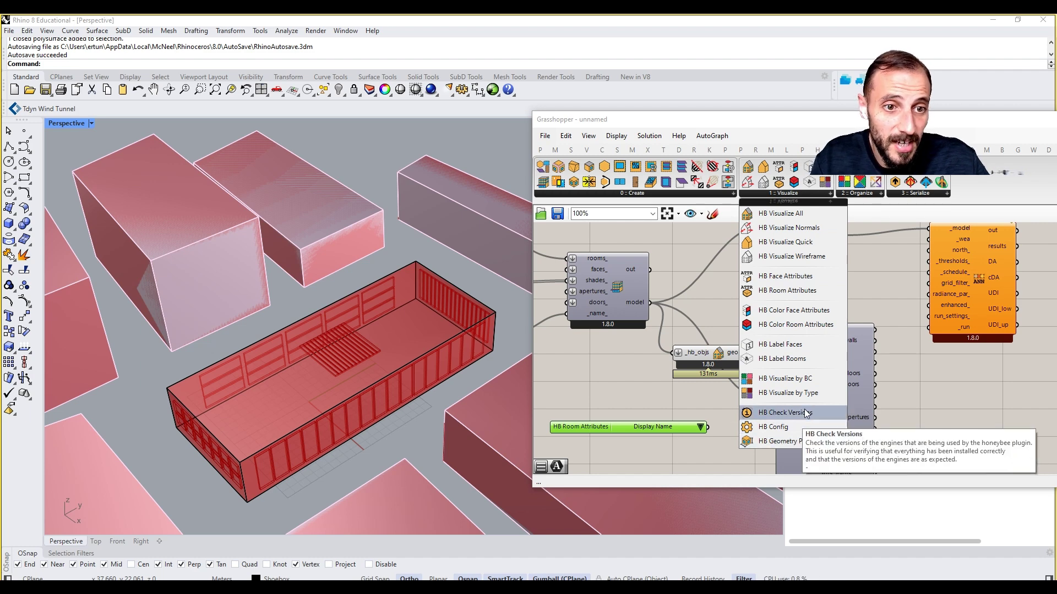
pyautogui.moveTo(792, 324); pyautogui.dragTo(763, 305)
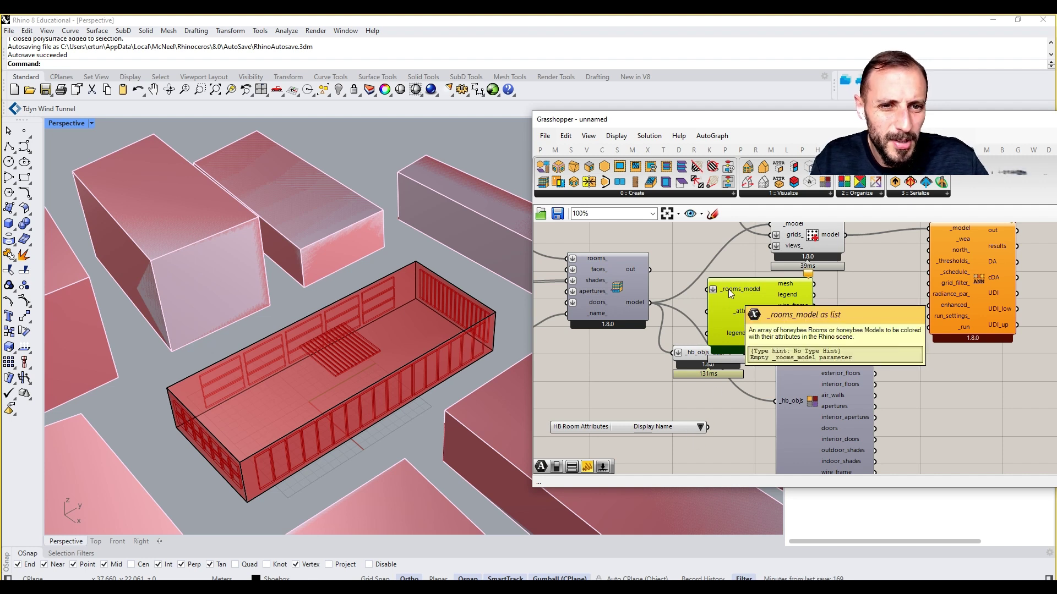
pyautogui.moveTo(746, 302); pyautogui.dragTo(777, 311)
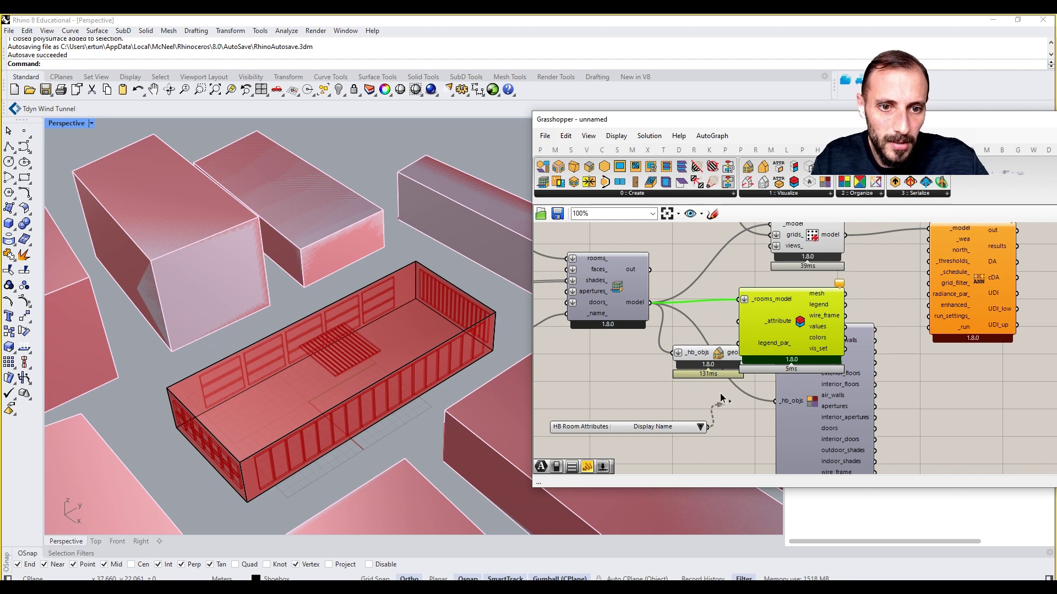
# Delete the HB Visualize All component and space the HB Visualize by Type and HB Color Room Attributes components apart.
pyautogui.moveTo(721, 397); pyautogui.dragTo(698, 361)
pyautogui.press('Delete')
pyautogui.moveTo(799, 413); pyautogui.dragTo(893, 417)
pyautogui.moveTo(779, 324); pyautogui.dragTo(785, 357)
pyautogui.moveTo(264, 366); pyautogui.dragTo(351, 352, button='right')
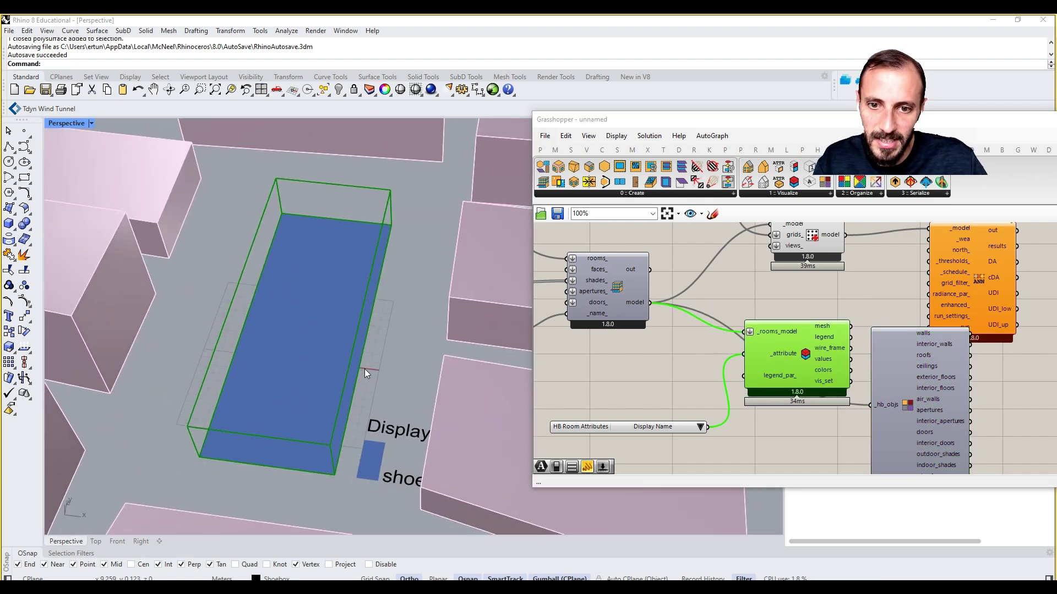
# Color the room by Multiplier, Story, Volume, Exposed Area and Exterior Aperture Area in turn, checking the legend in the Perspective viewport.
pyautogui.click(701, 428)
pyautogui.click(725, 459)
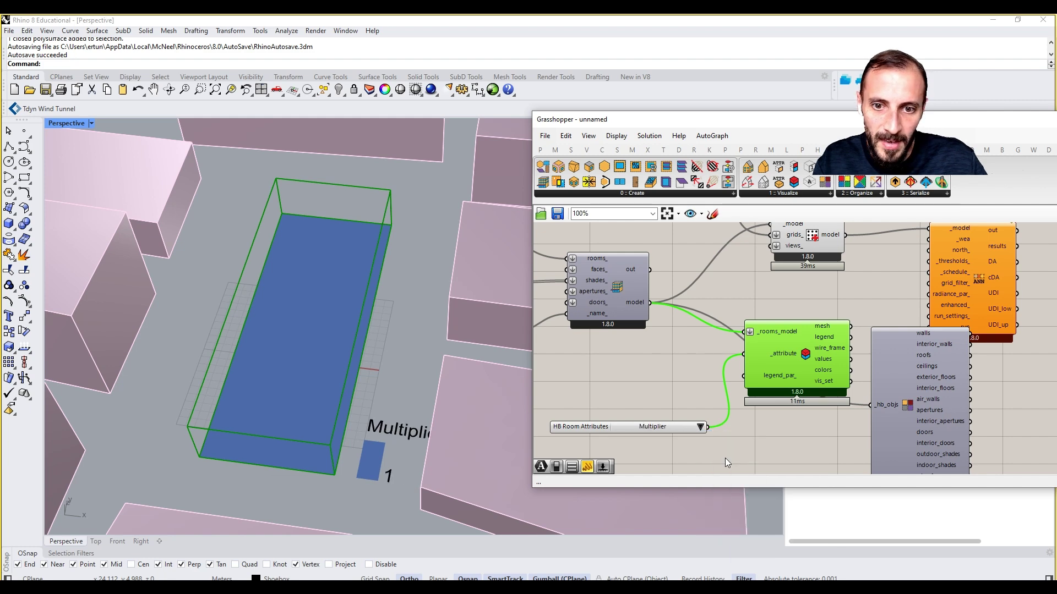
pyautogui.click(700, 428)
pyautogui.click(725, 483)
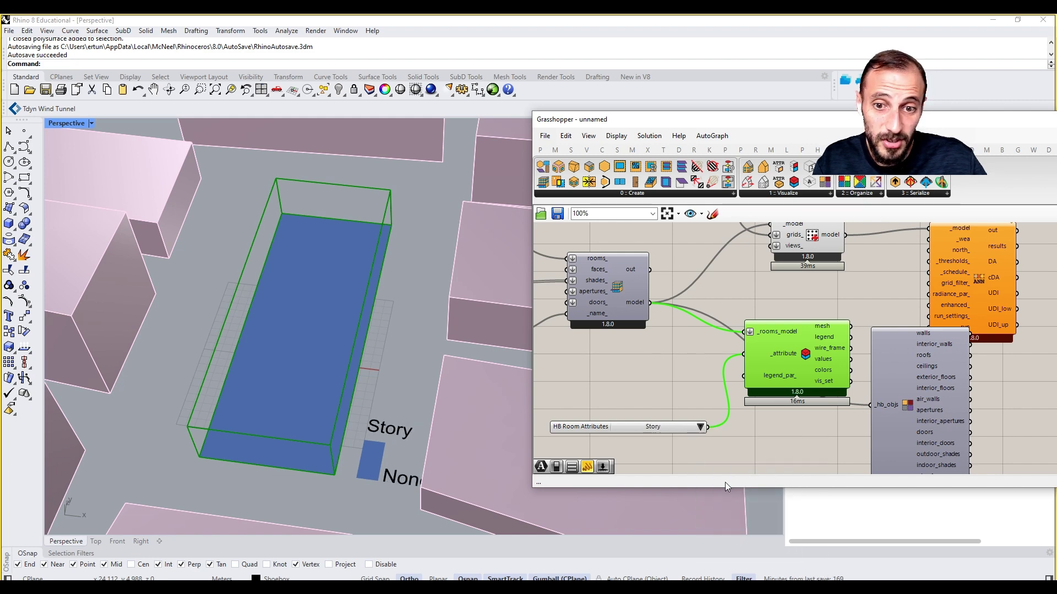
pyautogui.click(700, 428)
pyautogui.click(725, 495)
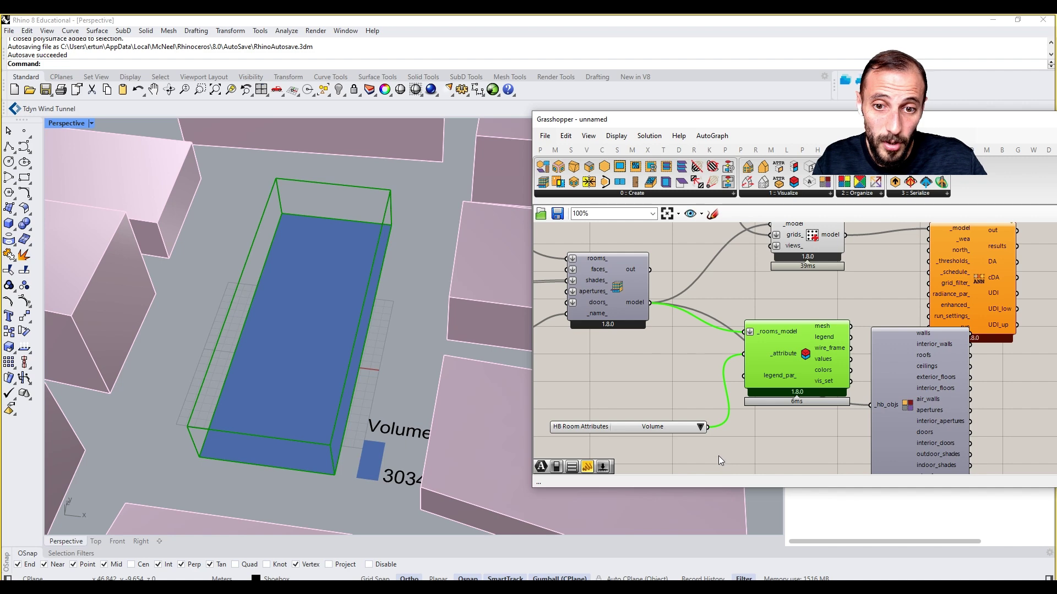
pyautogui.click(700, 428)
pyautogui.click(726, 520)
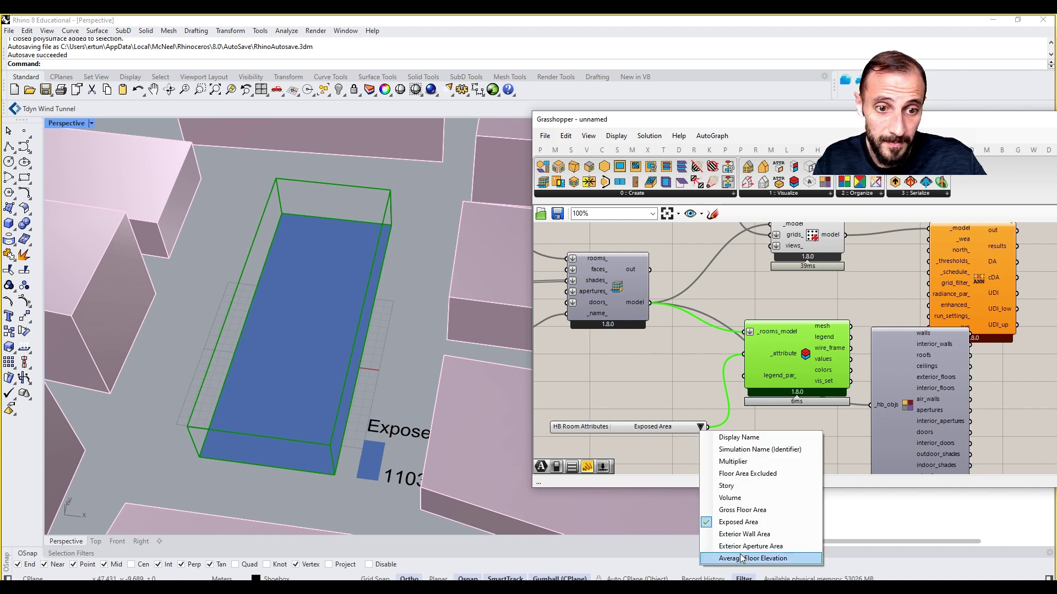
pyautogui.click(760, 547)
pyautogui.moveTo(316, 406); pyautogui.dragTo(372, 430, button='right')
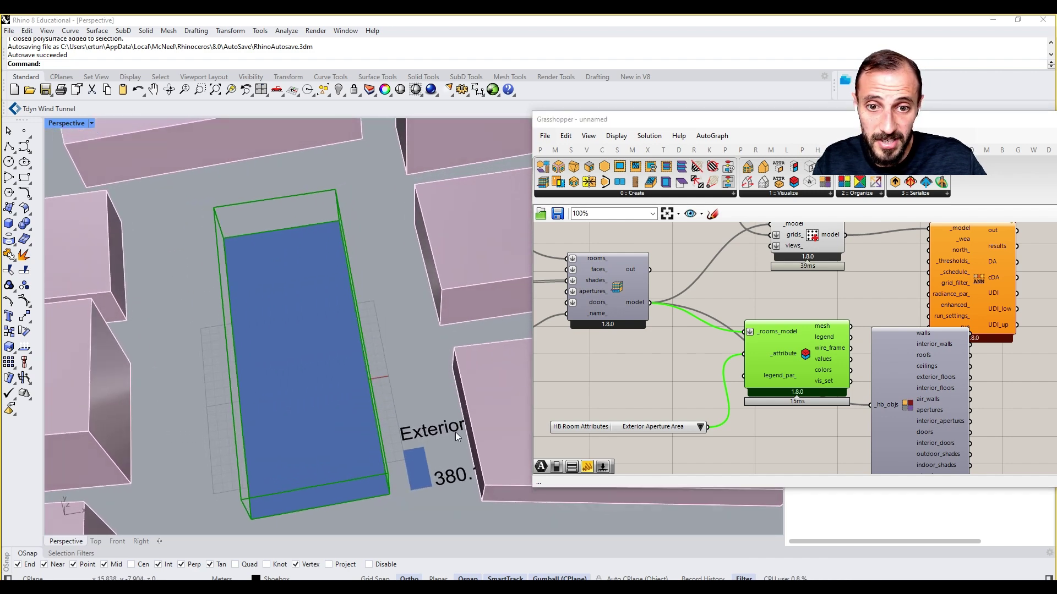
# Delete the HB Color Room Attributes component and the HB Room Attributes list.
pyautogui.click(797, 345)
pyautogui.press('Delete')
pyautogui.click(648, 424)
pyautogui.press('Delete')
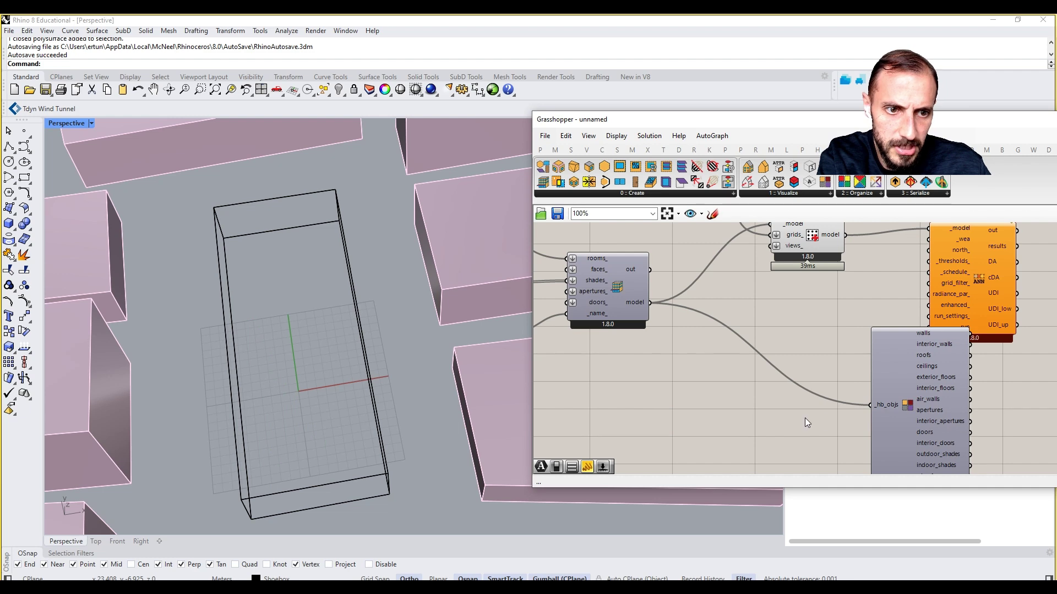
# Move the HB Visualize by Type component closer to the HB Model, turn its preview on and view the colored building up close.
pyautogui.moveTo(897, 397); pyautogui.dragTo(854, 395)
pyautogui.rightClick(674, 390)
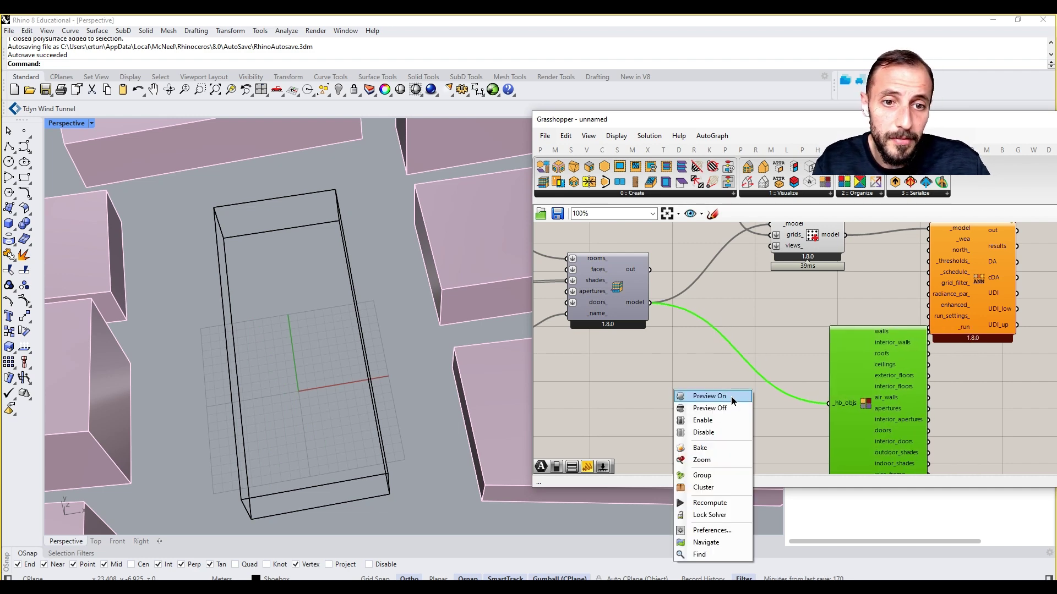
pyautogui.click(726, 396)
pyautogui.moveTo(410, 353); pyautogui.dragTo(320, 273, button='right')
pyautogui.scroll(4, 321, 330)
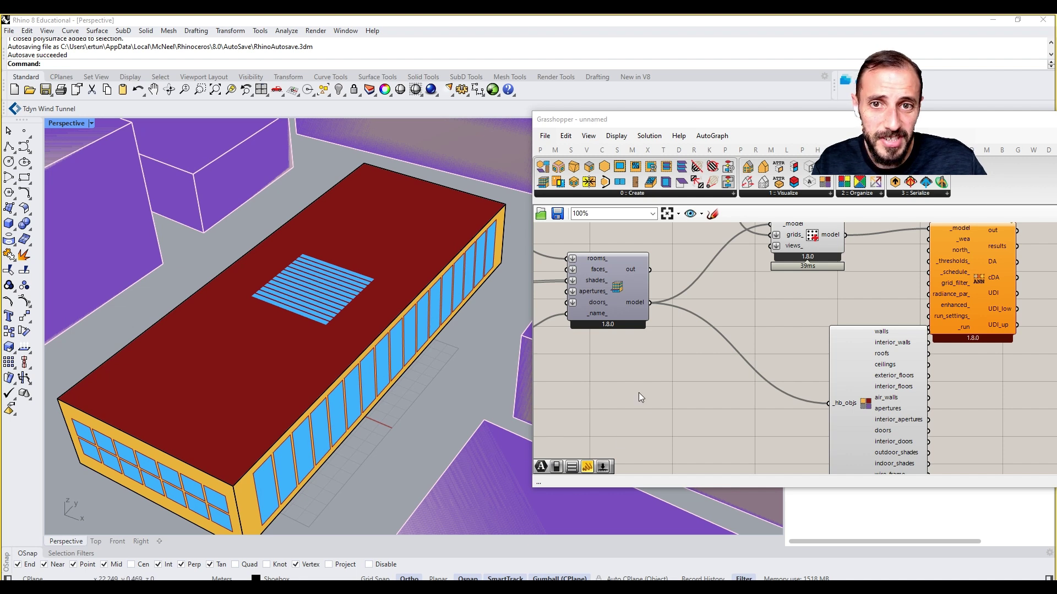